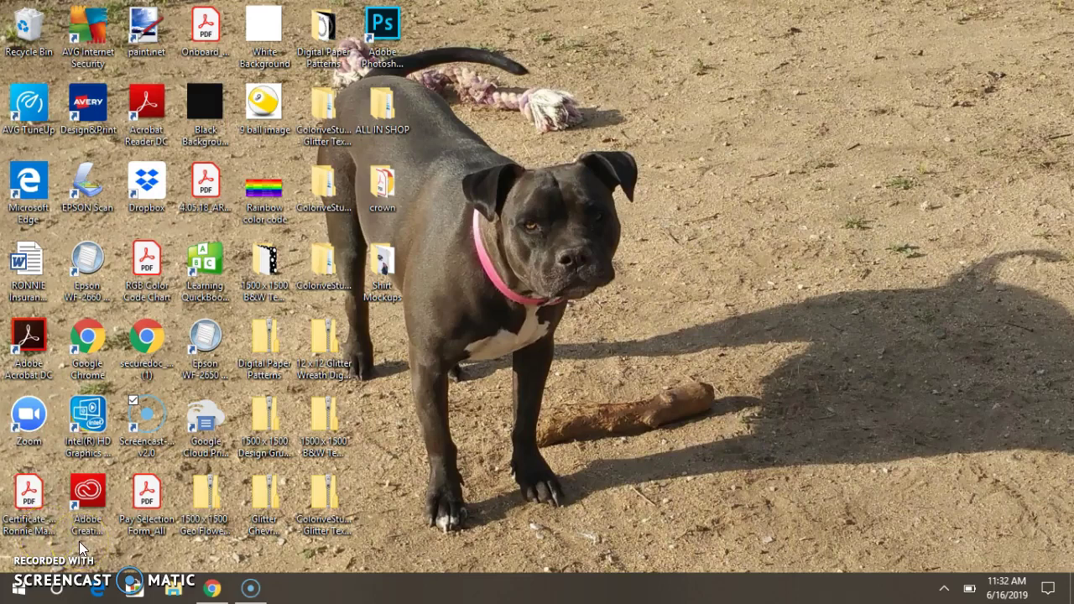
- Launch Photoshop from its desktop icon and wait for the Home screen of recent mockups
click(54, 538)
click(54, 538)
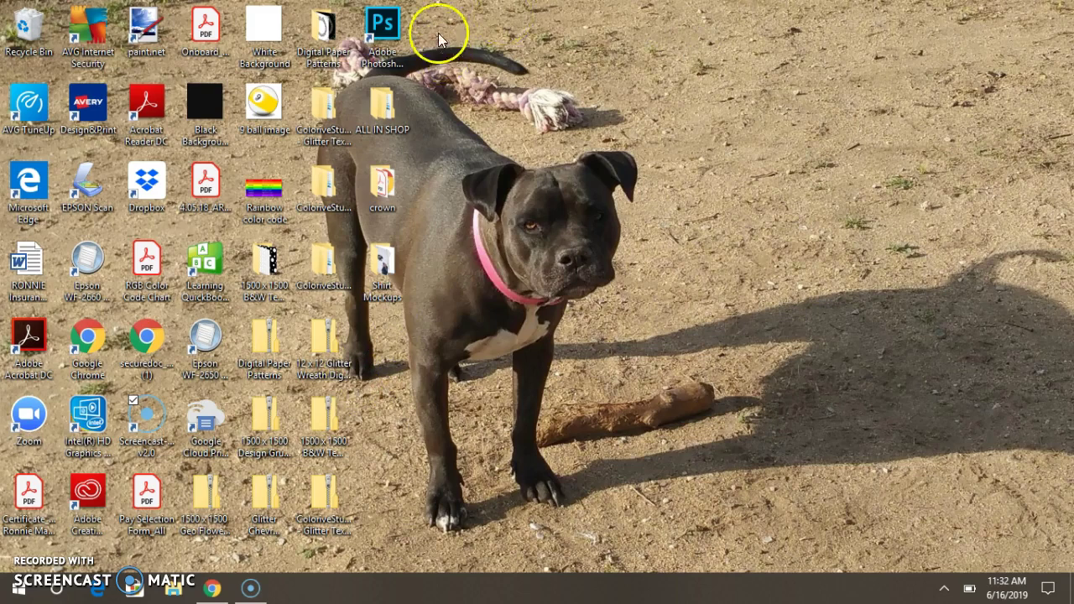
double_click(395, 55)
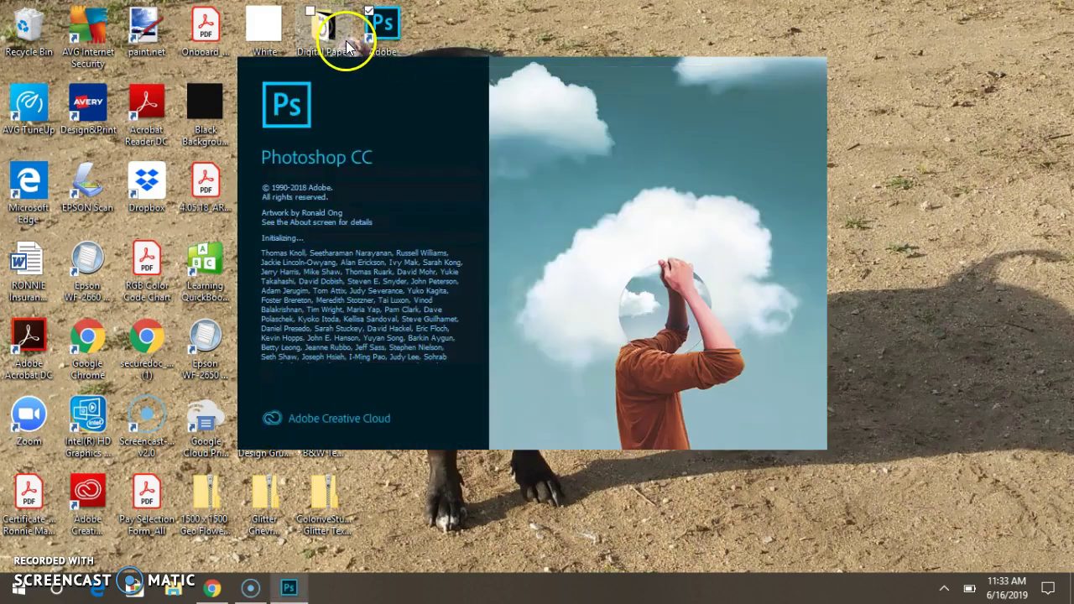
click(710, 27)
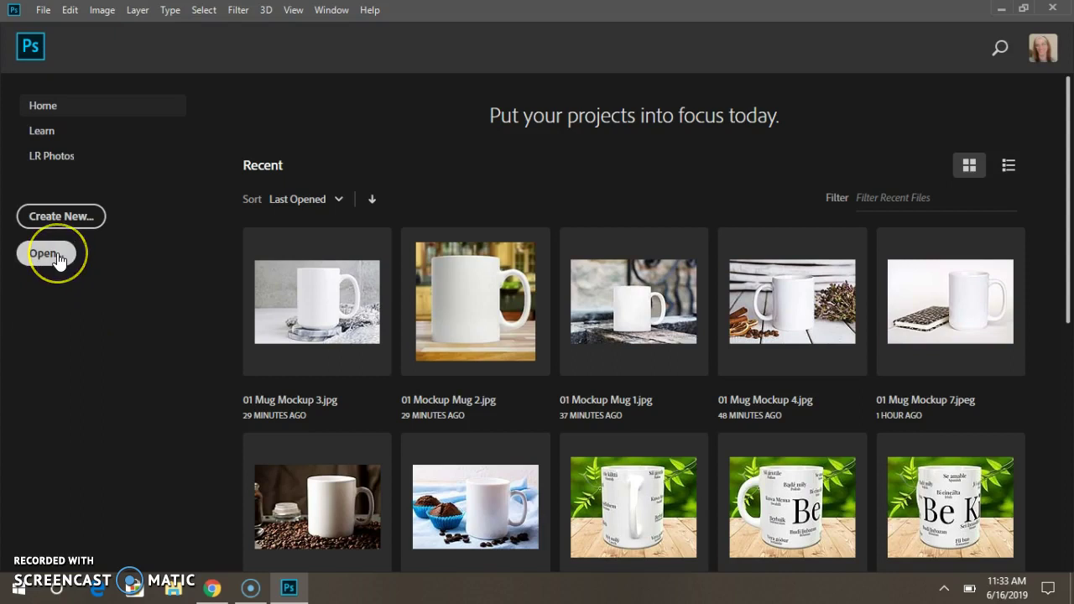
- Open 01 Mug Mockup 3 and 01 Mockup Mug 2 together from USB Drive (F:)
click(31, 251)
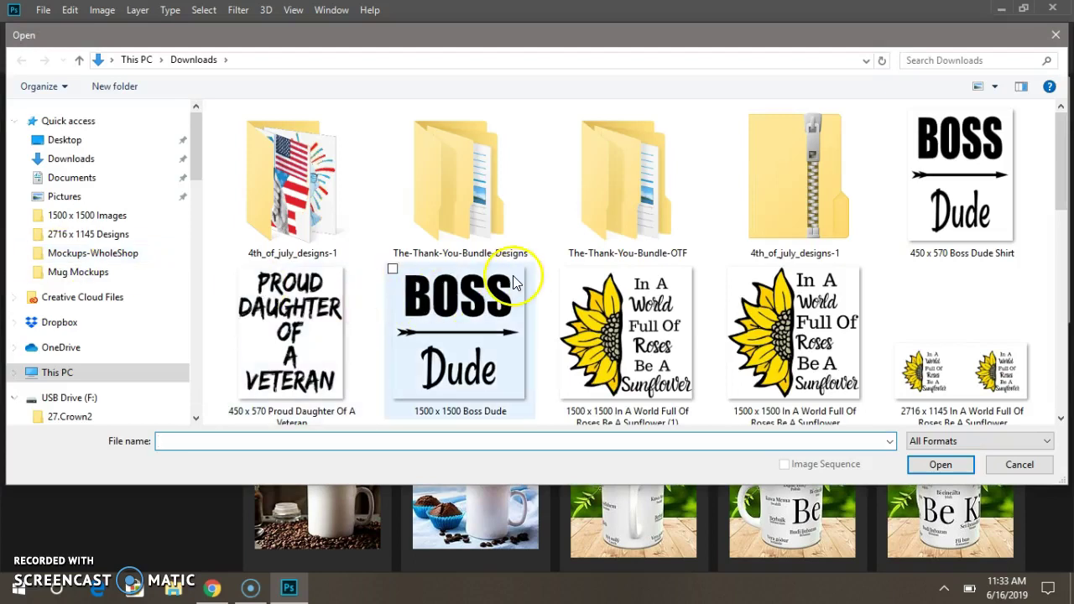
click(80, 403)
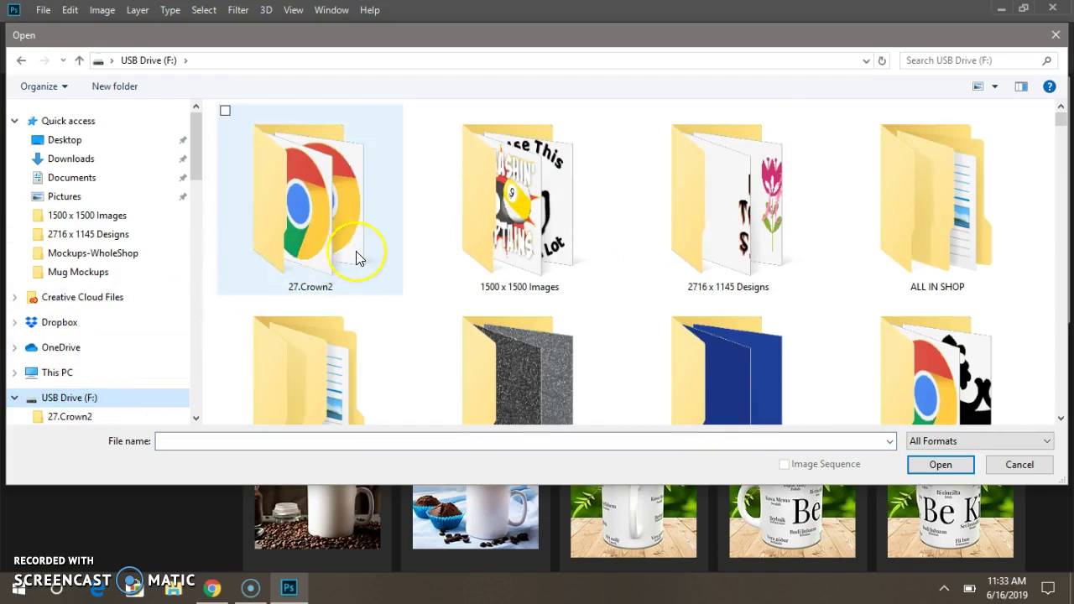
scroll(355, 258, down, 1)
scroll(356, 259, down, 10)
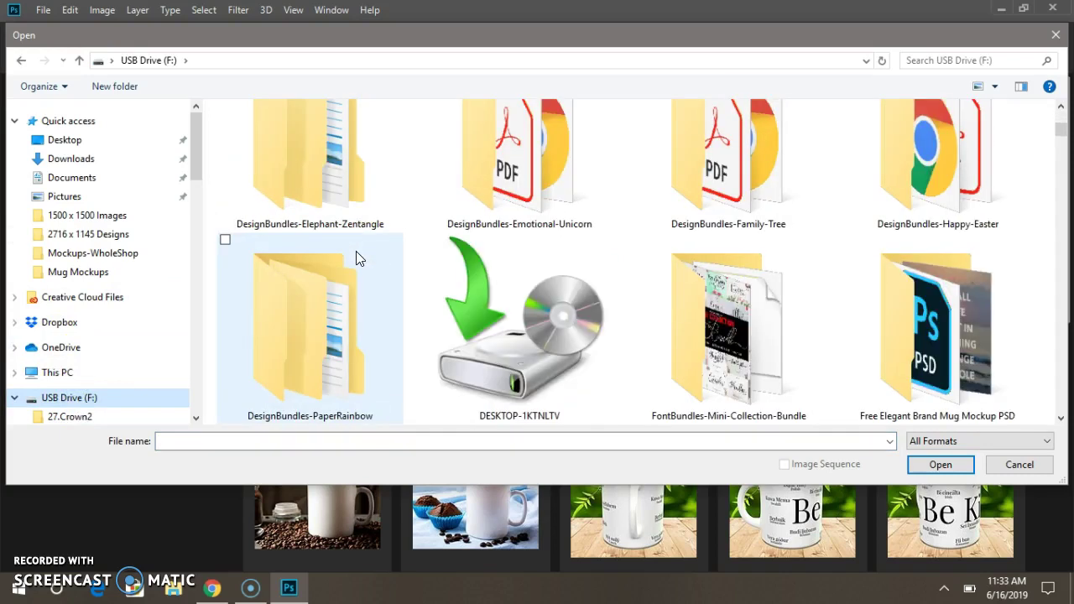
scroll(356, 259, down, 10)
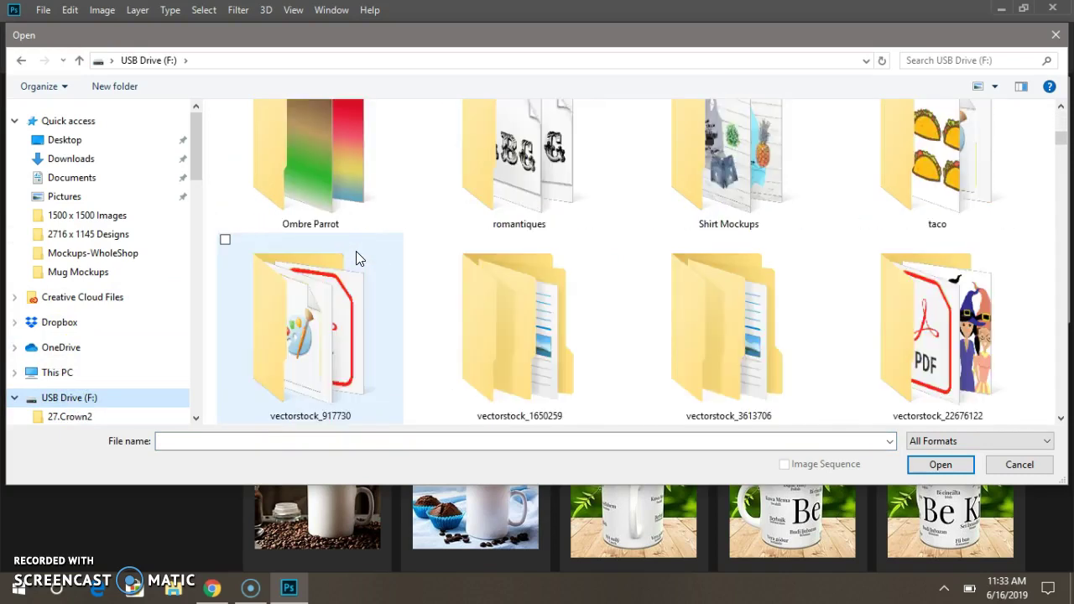
scroll(356, 258, down, 9)
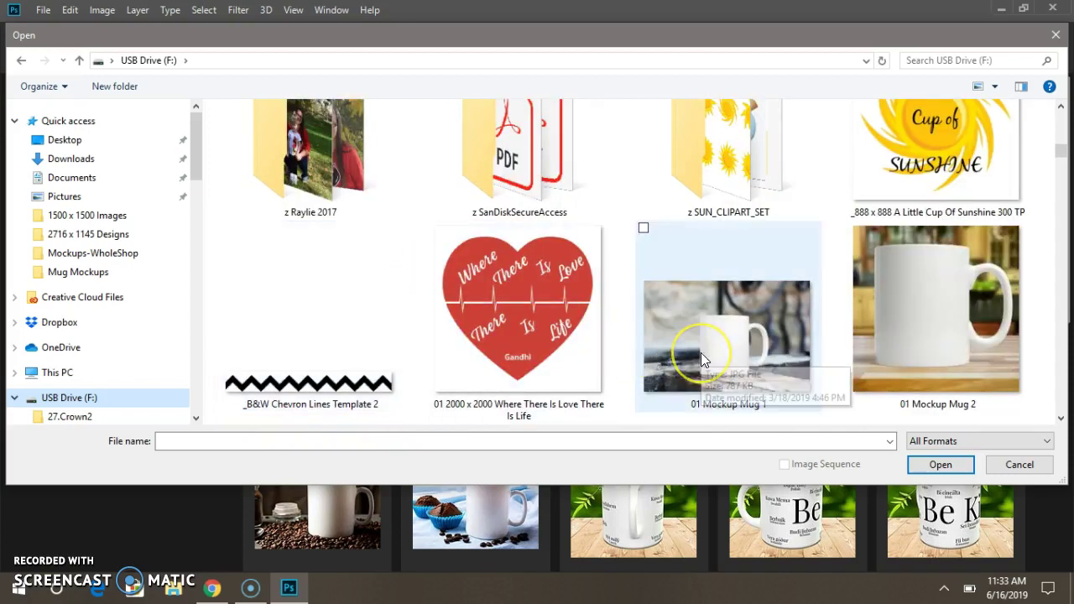
scroll(701, 353, down, 3)
scroll(703, 359, up, 1)
click(922, 223)
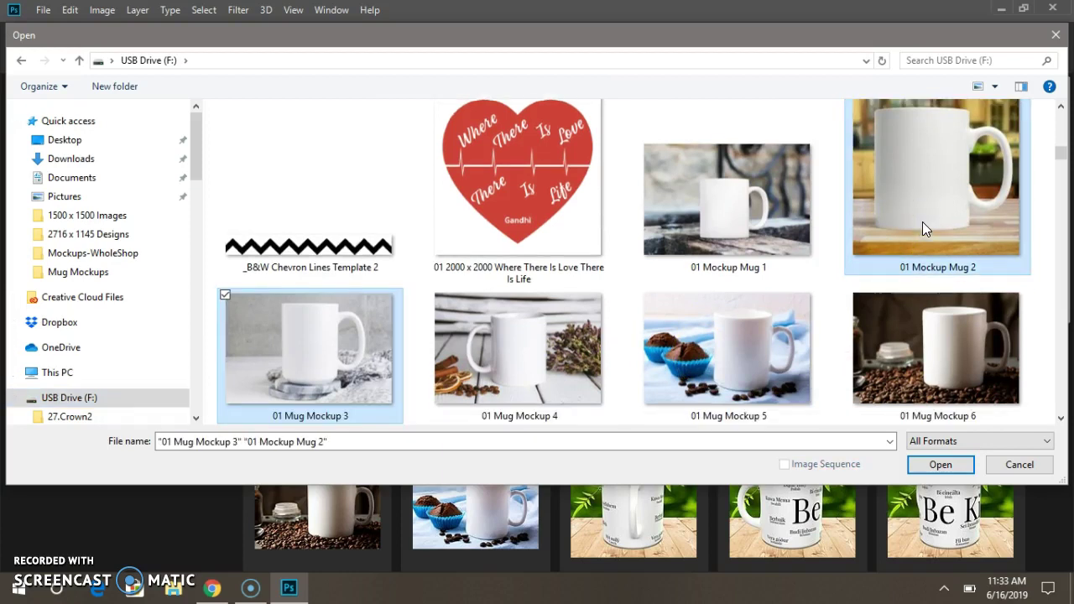
click(921, 466)
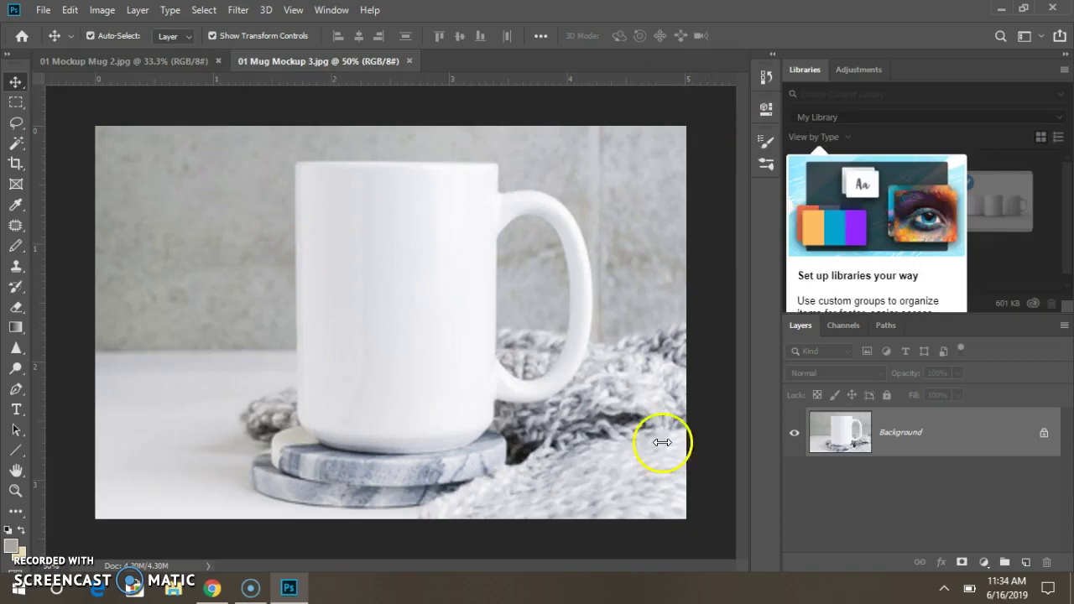
- Place Embedded the 1500 x 1500 sunflower quote design from Downloads into the mockup
click(42, 11)
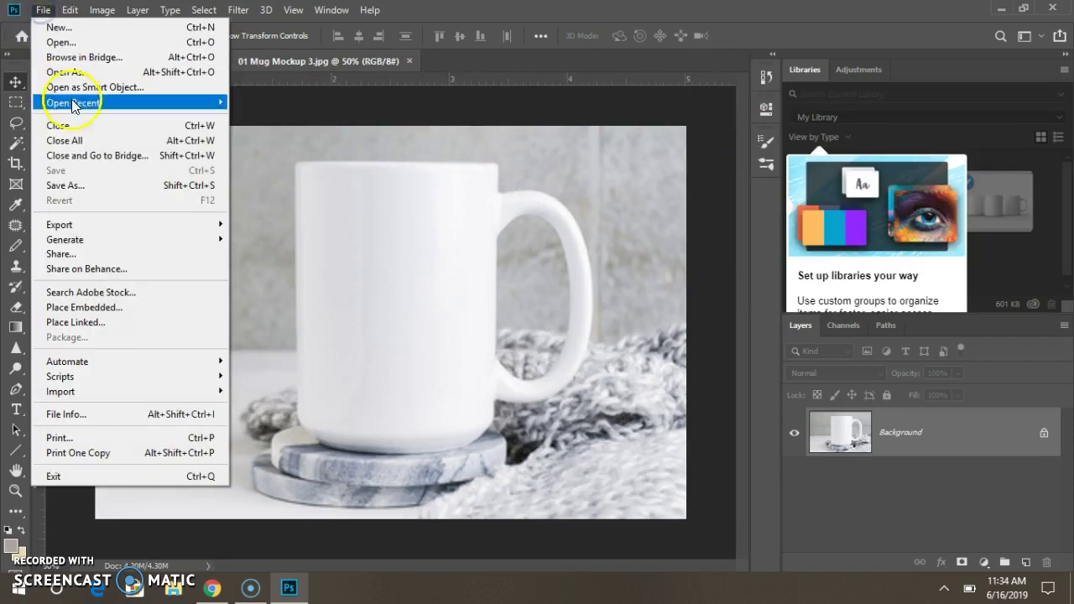
click(57, 312)
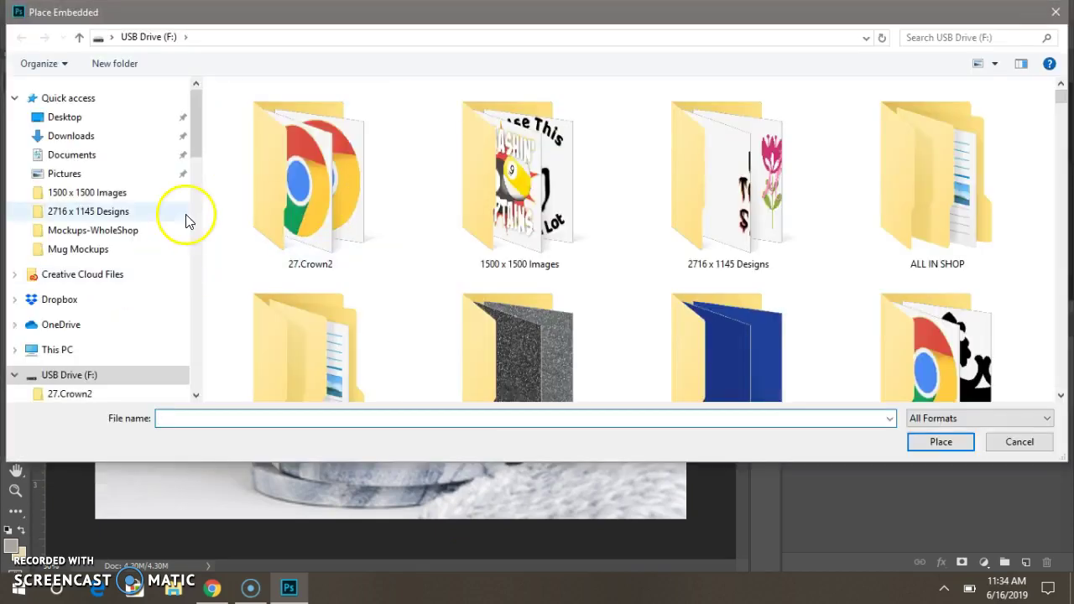
click(116, 139)
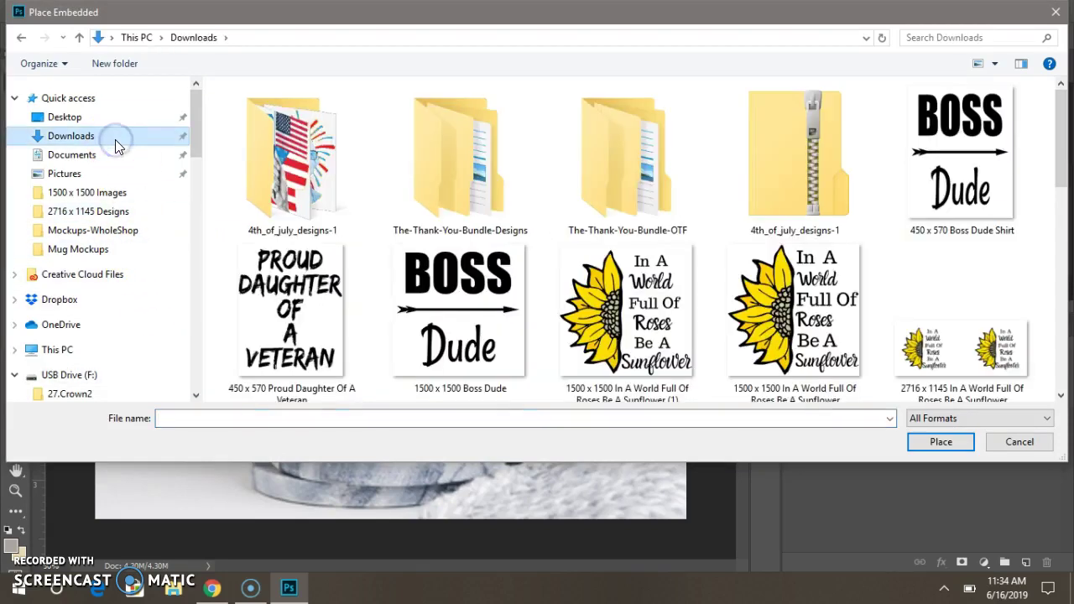
click(638, 267)
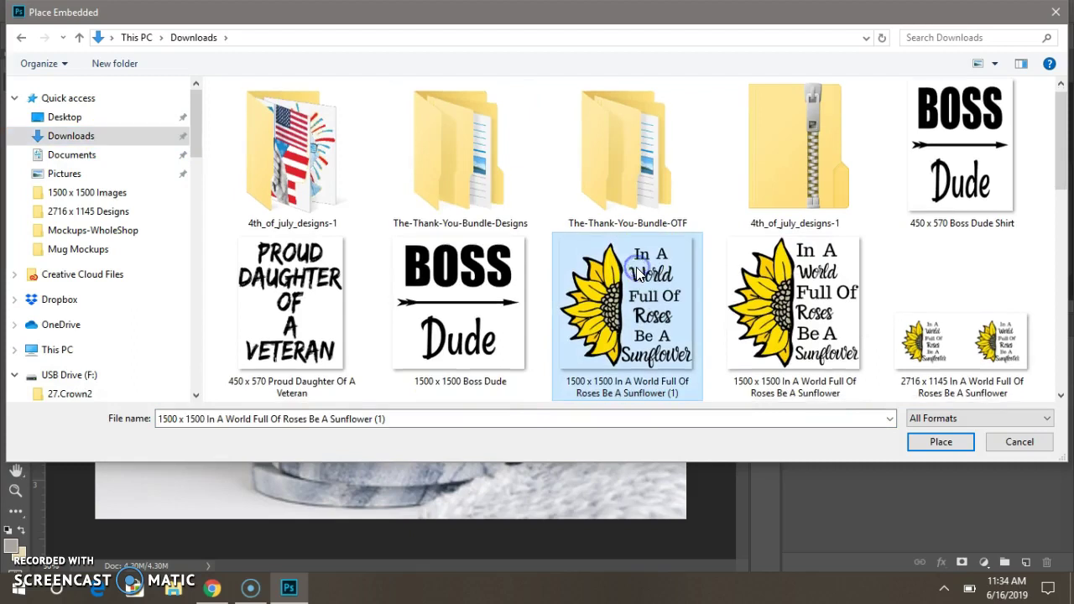
click(946, 443)
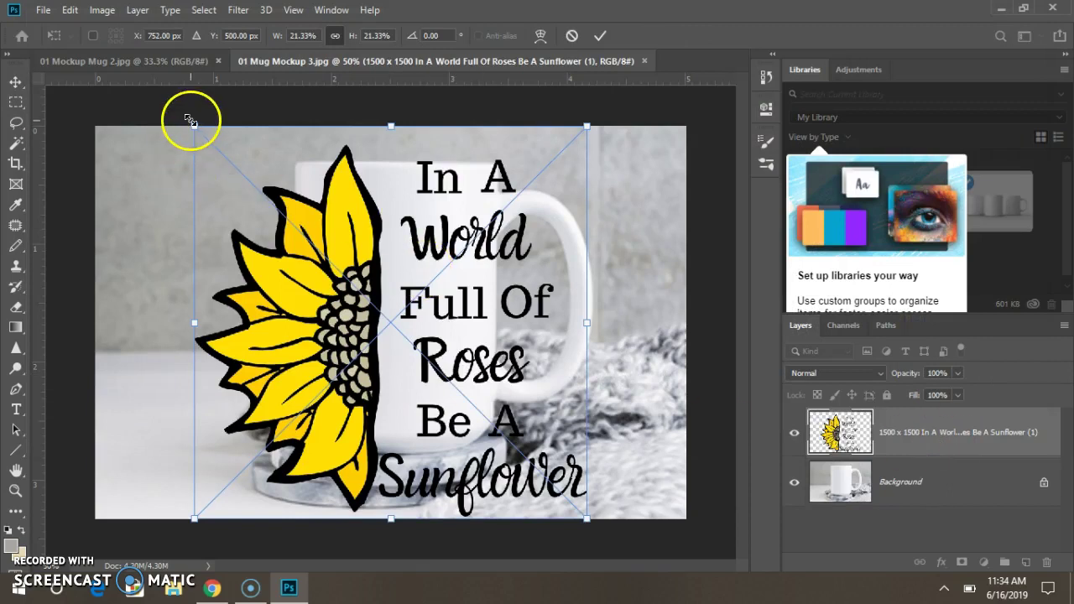
- Scale the design to 10.37% and position it on the mug's front
drag(194, 125, 259, 316)
drag(395, 375, 378, 294)
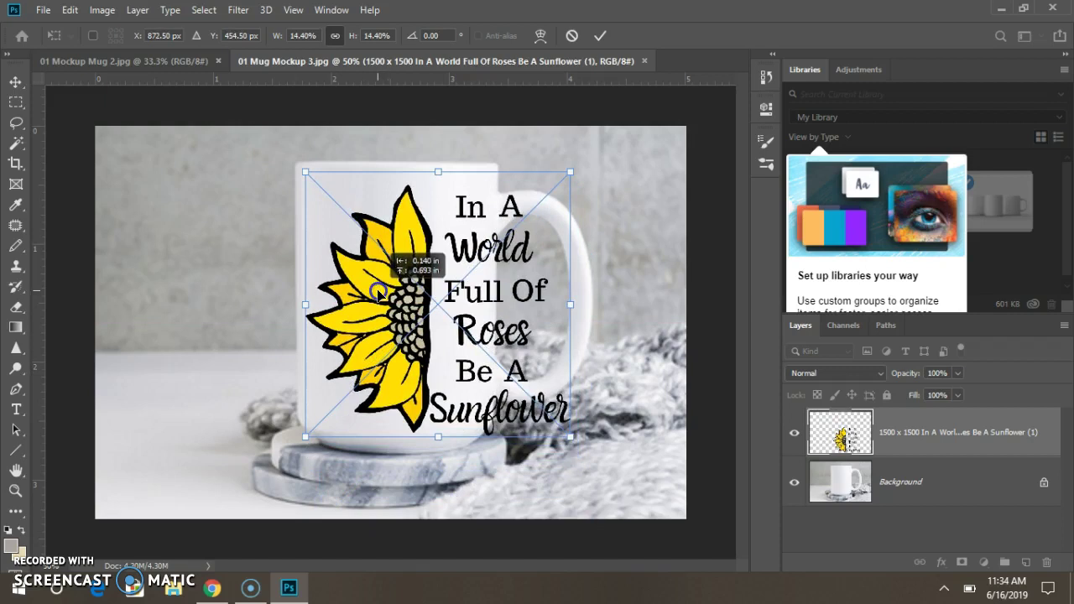
drag(570, 437, 492, 358)
drag(424, 267, 419, 289)
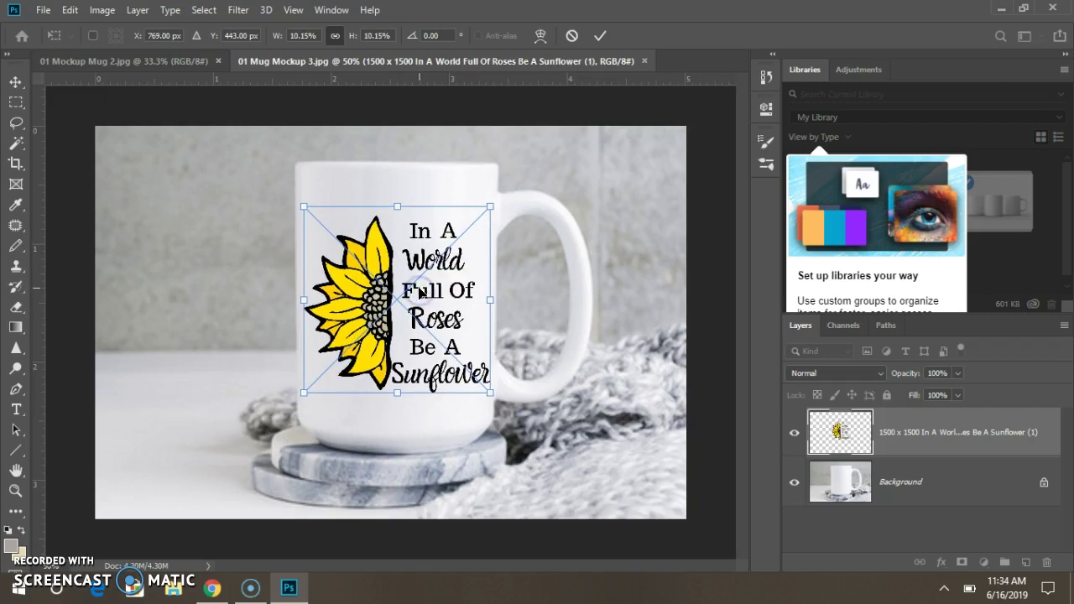
key(Left)
key(Left)
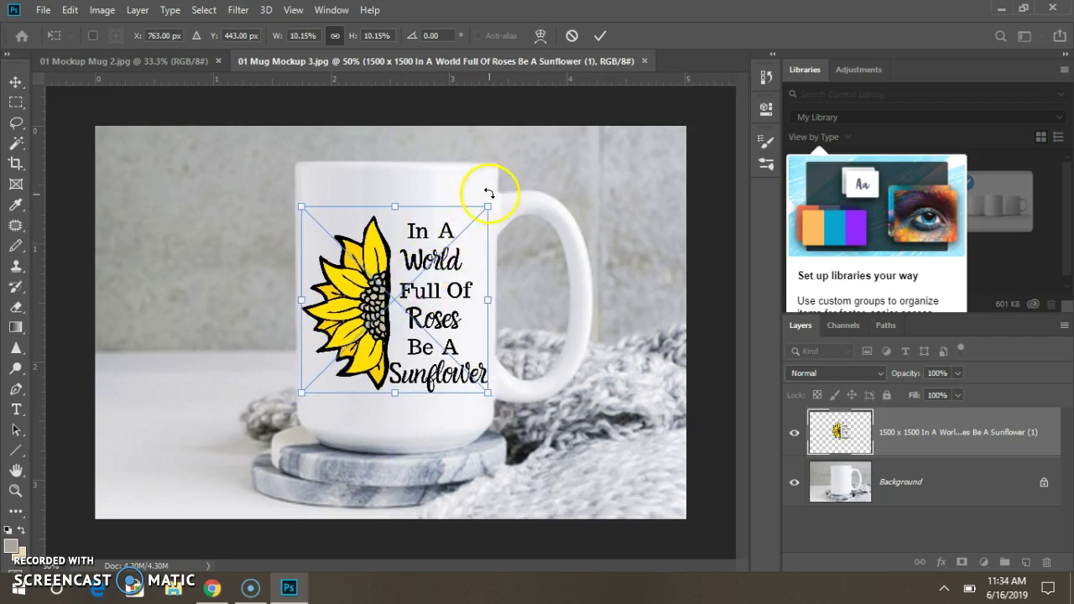
drag(488, 207, 490, 203)
key(Right)
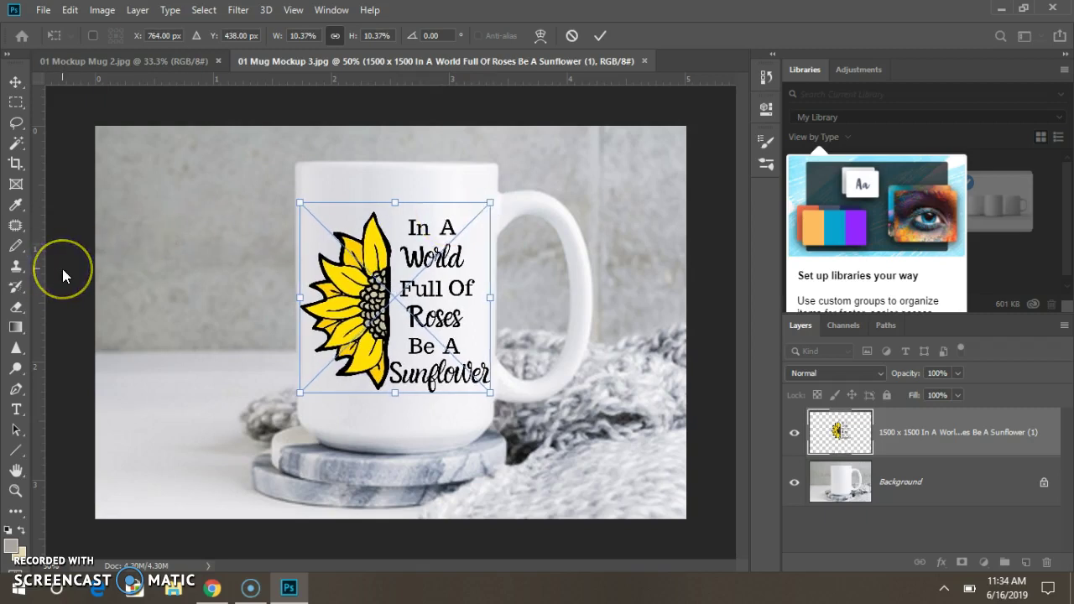
key(Right)
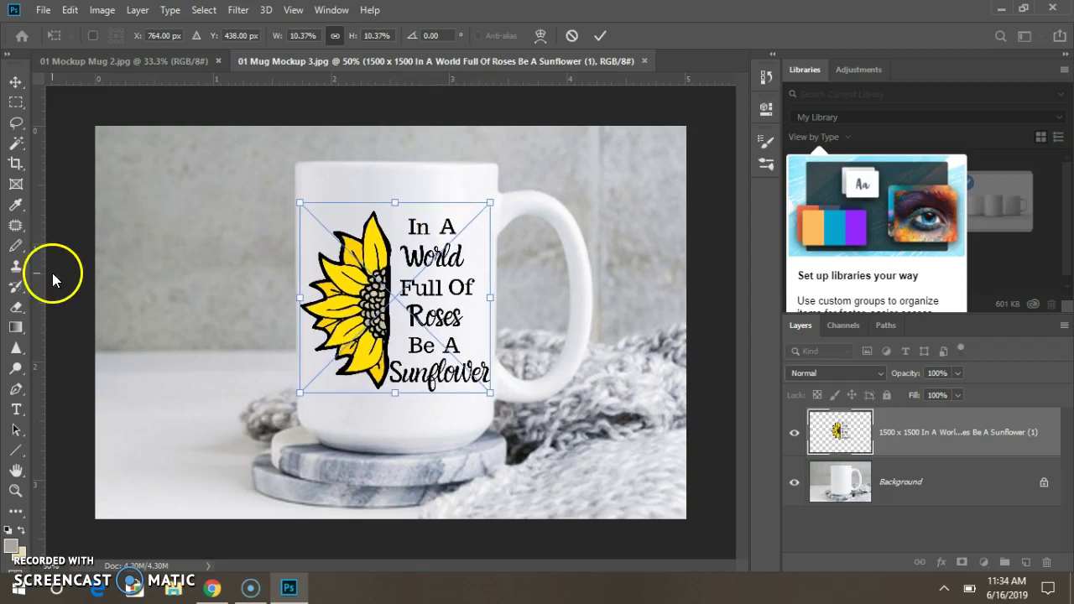
key(Up)
key(Left)
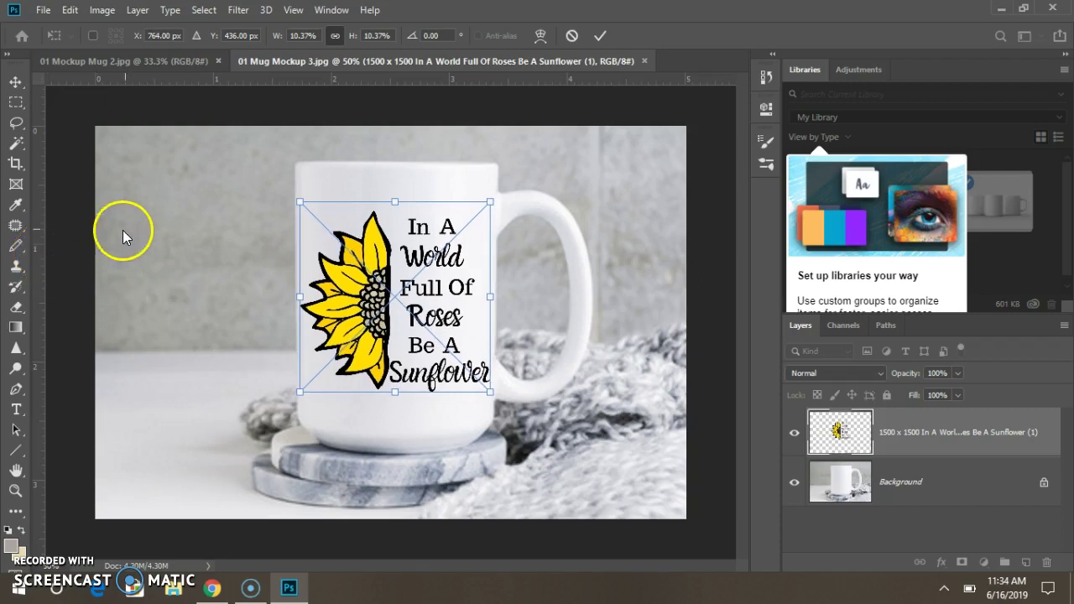
key(Return)
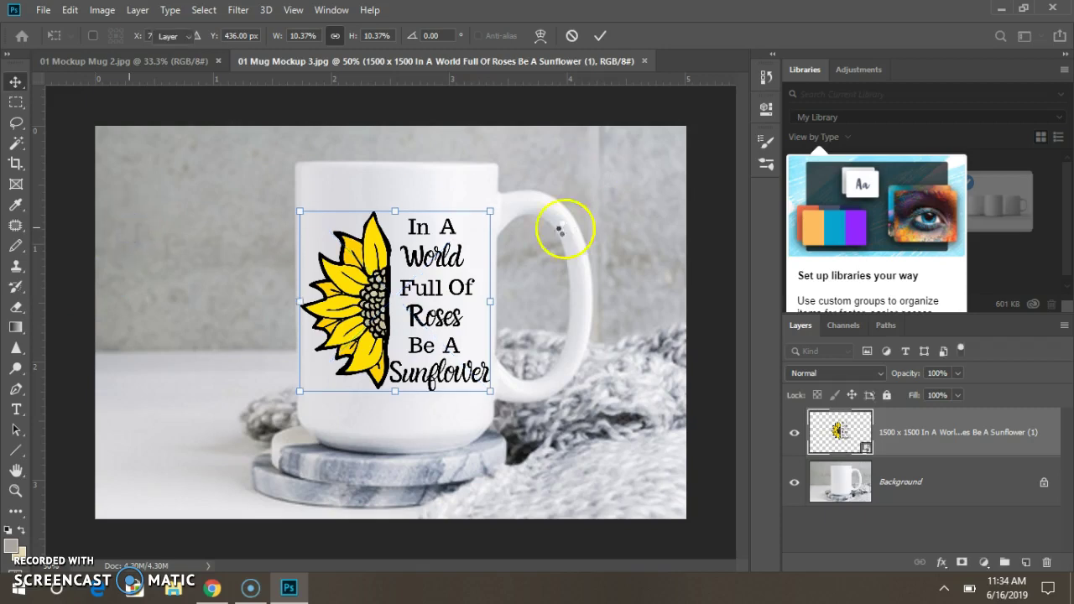
- Deselect the placed sunflower design layer
click(135, 252)
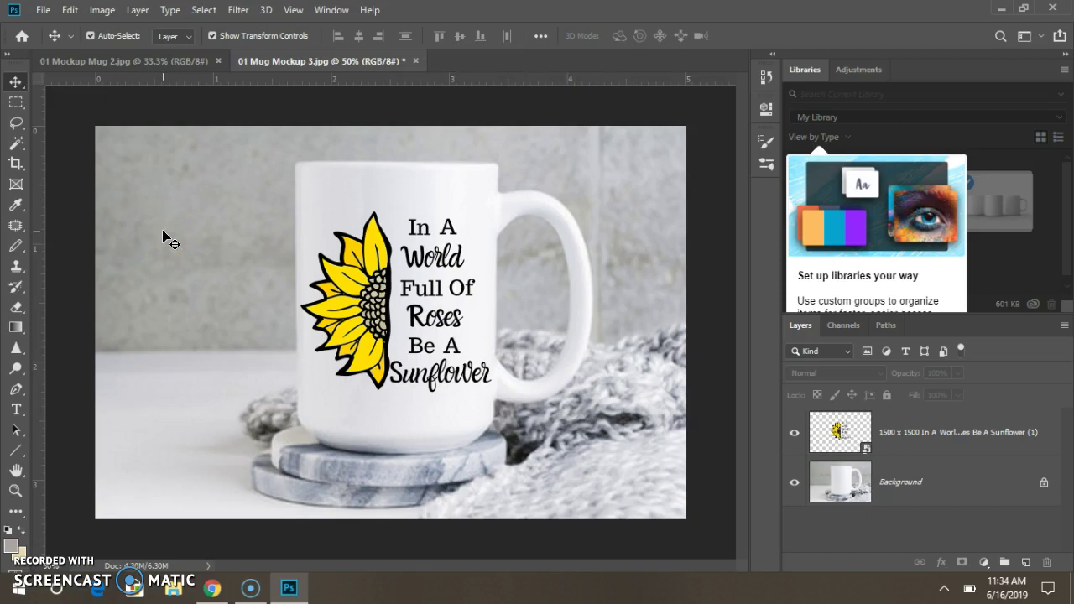
click(134, 225)
click(130, 228)
click(304, 228)
- Start Save As and name the file Sunshine Mug Mockup 1
click(48, 12)
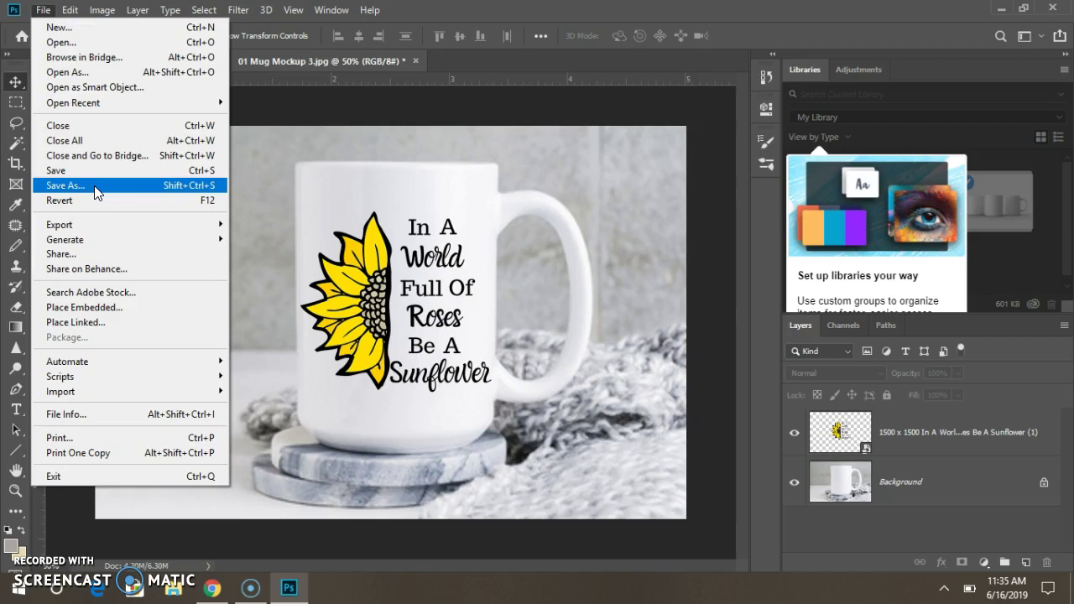
click(96, 192)
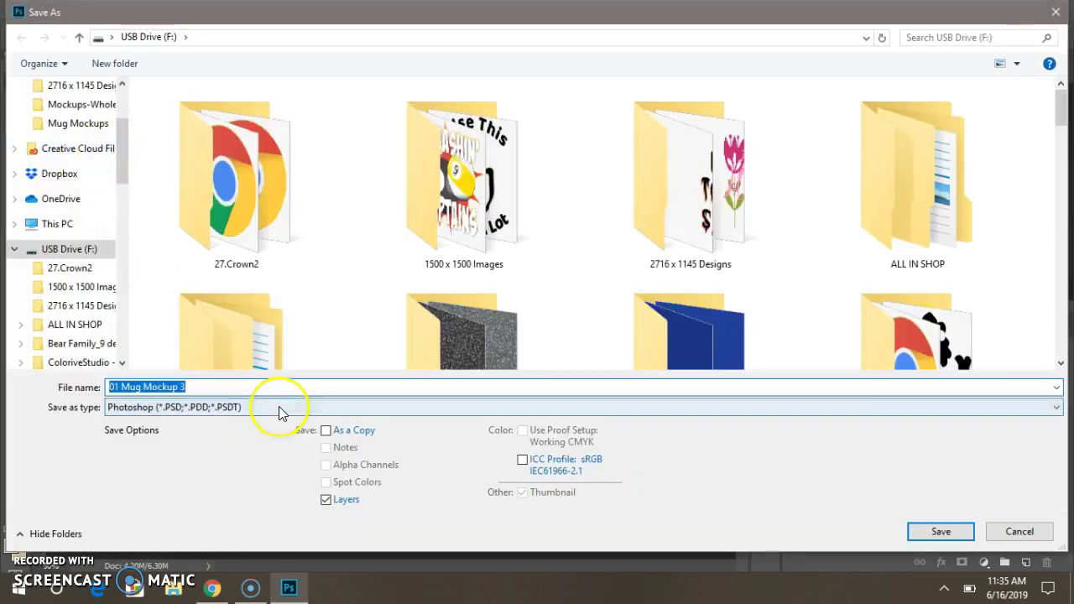
key(BackSpace)
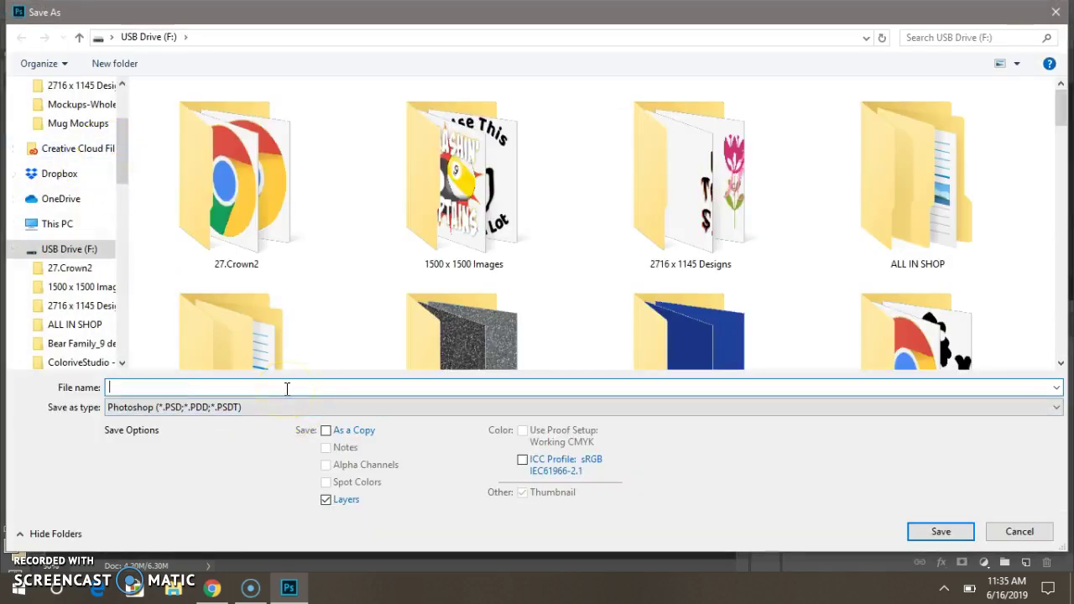
text(Sunshine)
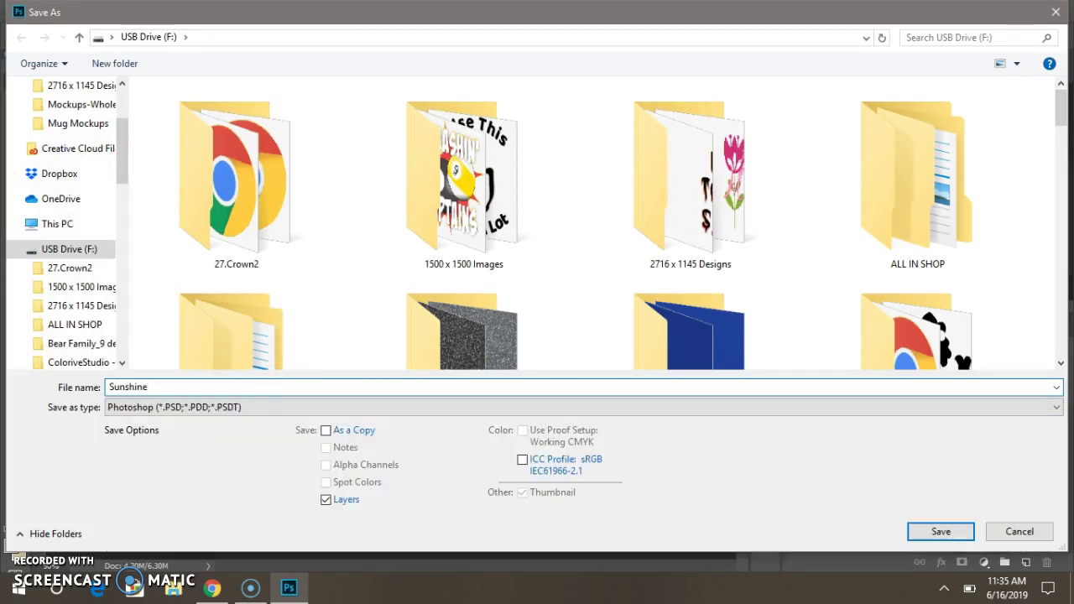
text( Mug Mockup 1)
- Save it as a JPEG in Downloads at quality 8 (High)
click(274, 407)
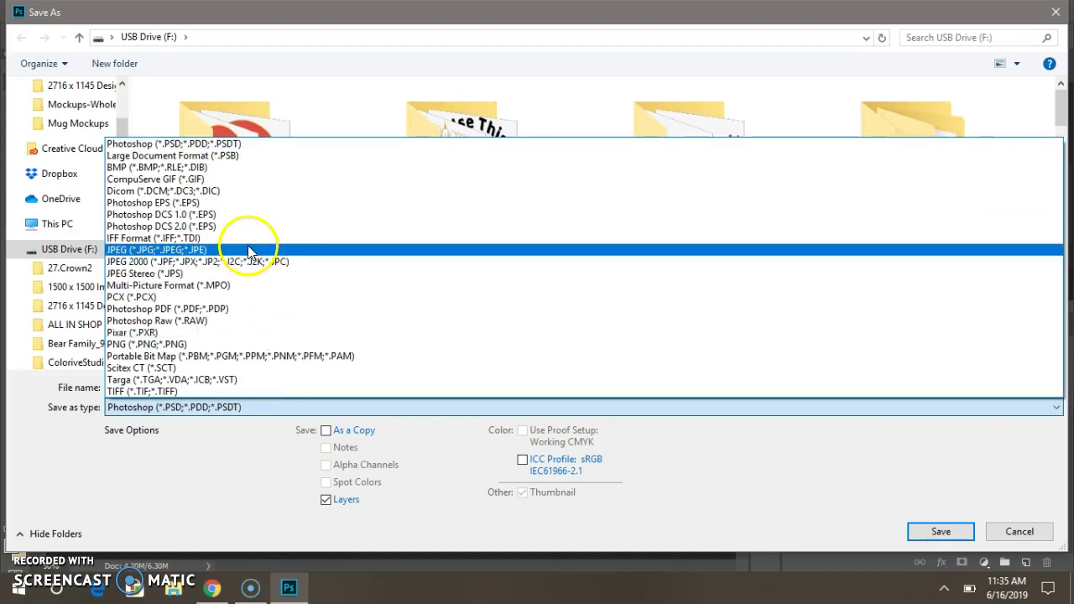
click(248, 250)
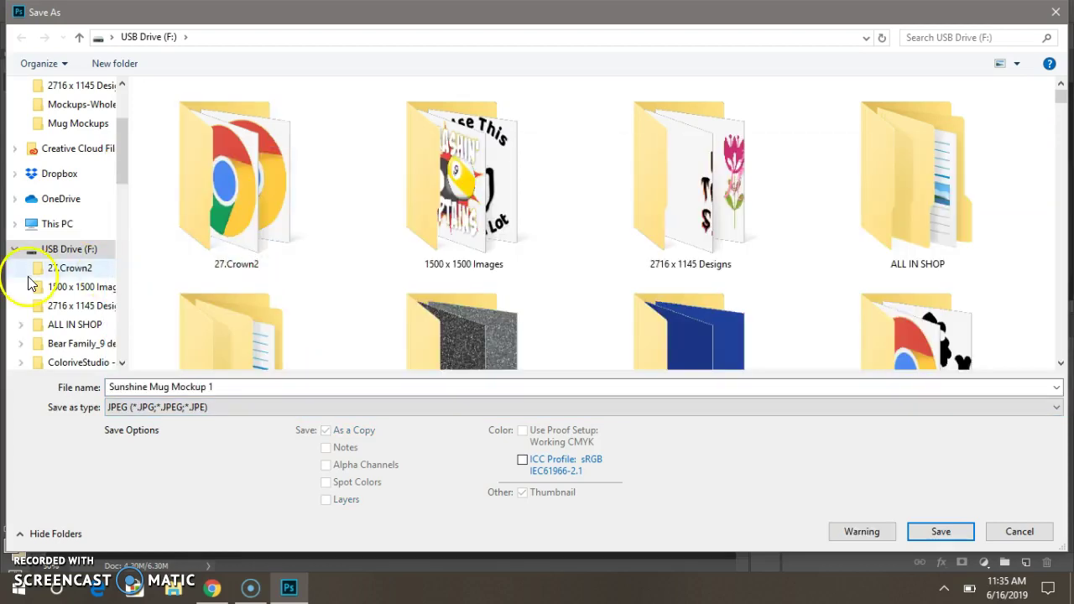
scroll(27, 282, up, 1)
scroll(27, 282, up, 1)
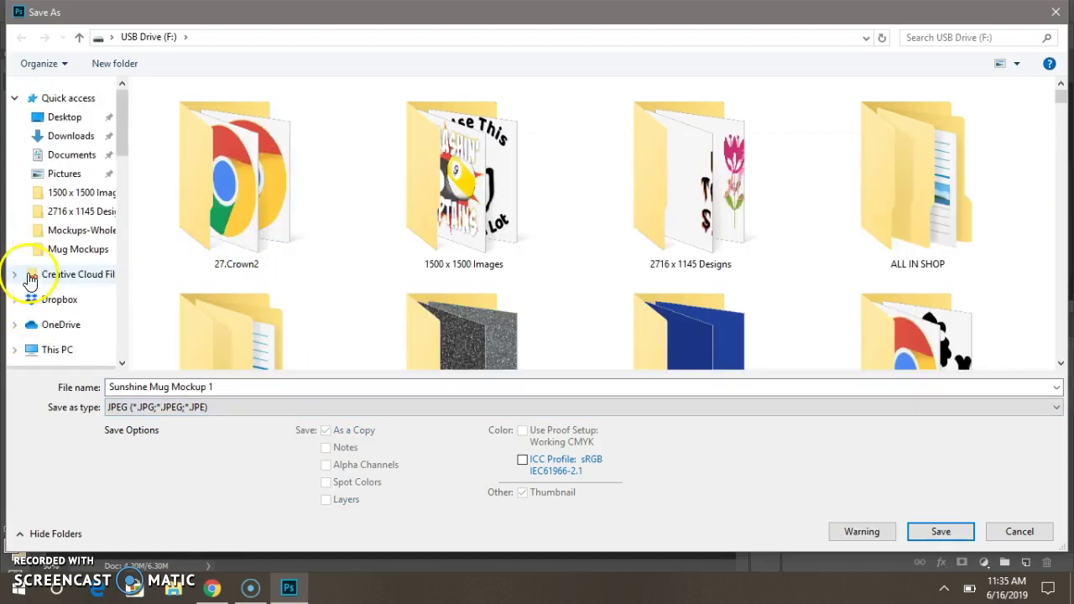
click(82, 139)
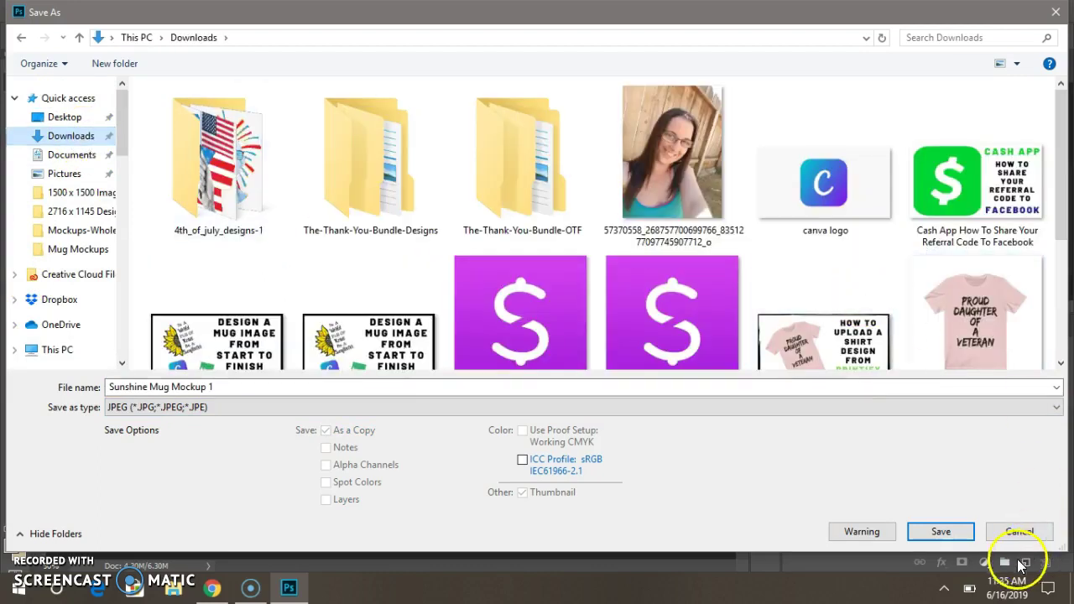
click(941, 532)
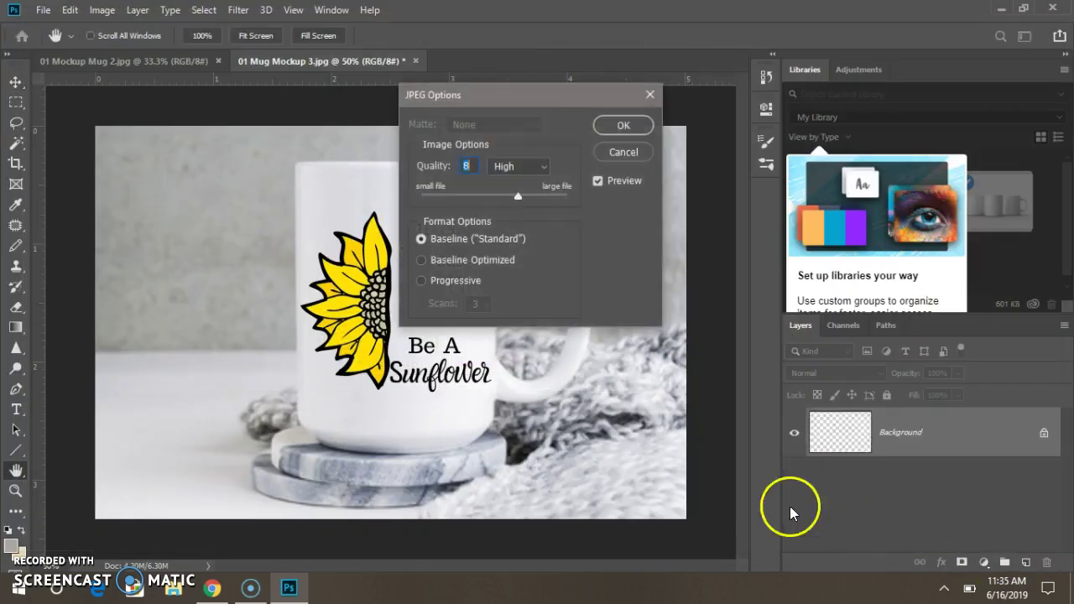
click(625, 128)
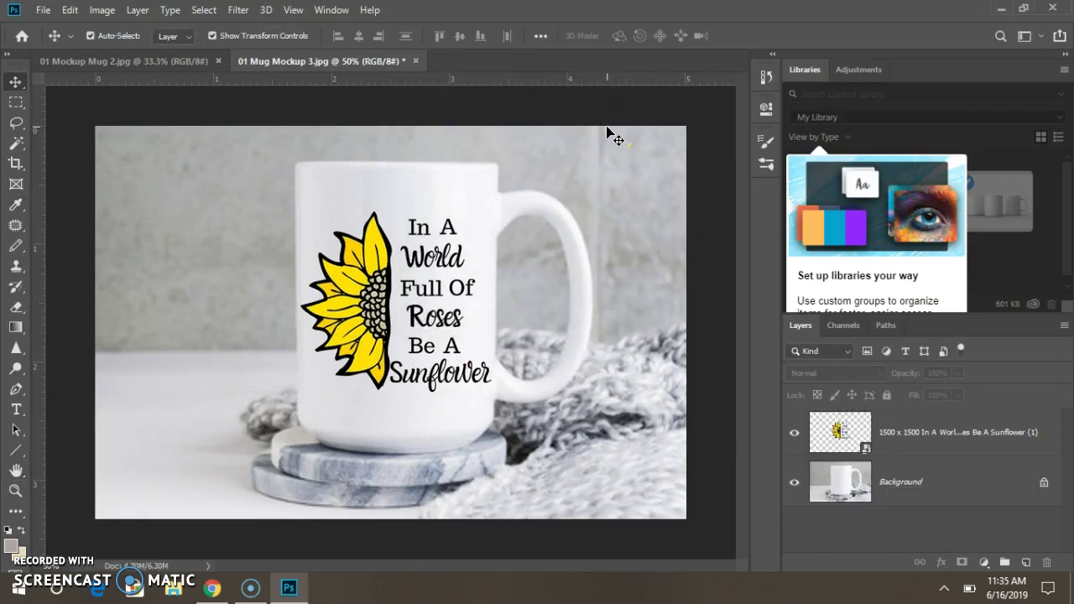
- Close 01 Mug Mockup 3.jpg, discarding unsaved changes
drag(600, 127, 594, 177)
click(416, 61)
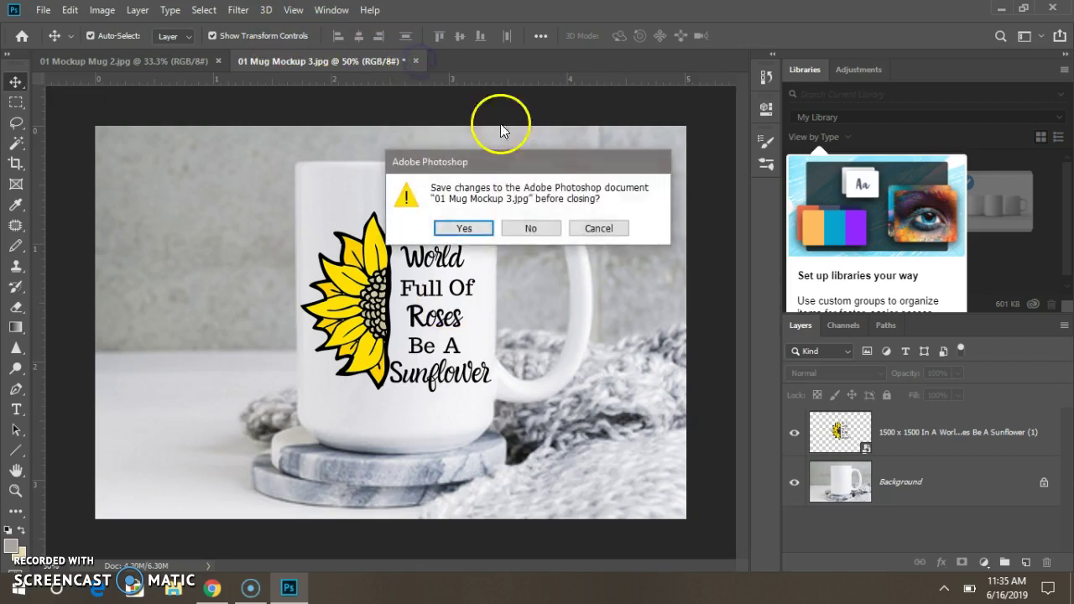
click(552, 230)
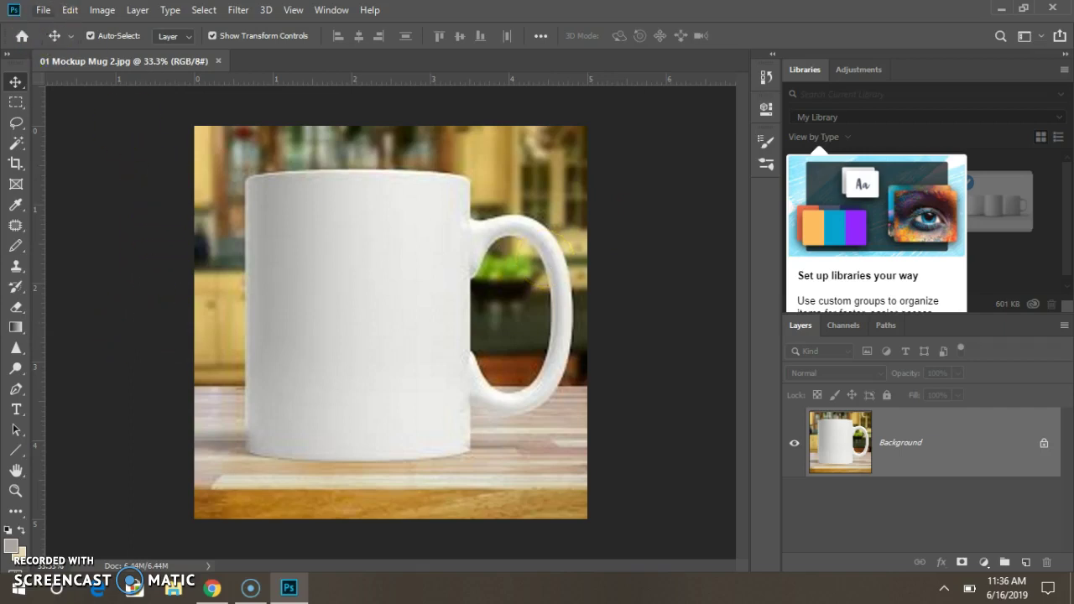
- Place Embedded the Be A Sunflower design PNG into 01 Mockup Mug 2
click(41, 10)
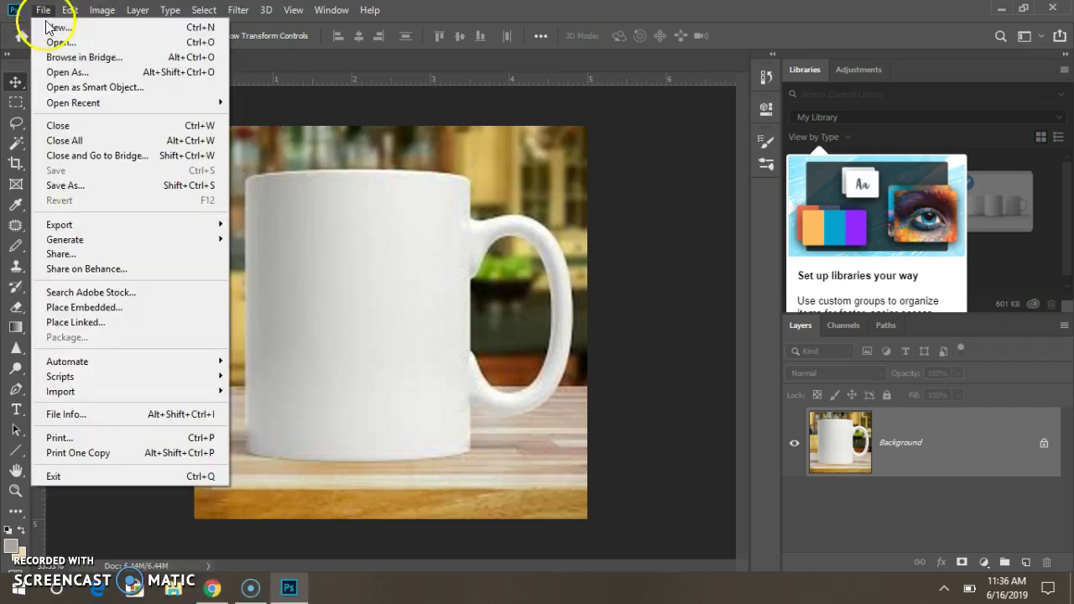
click(57, 307)
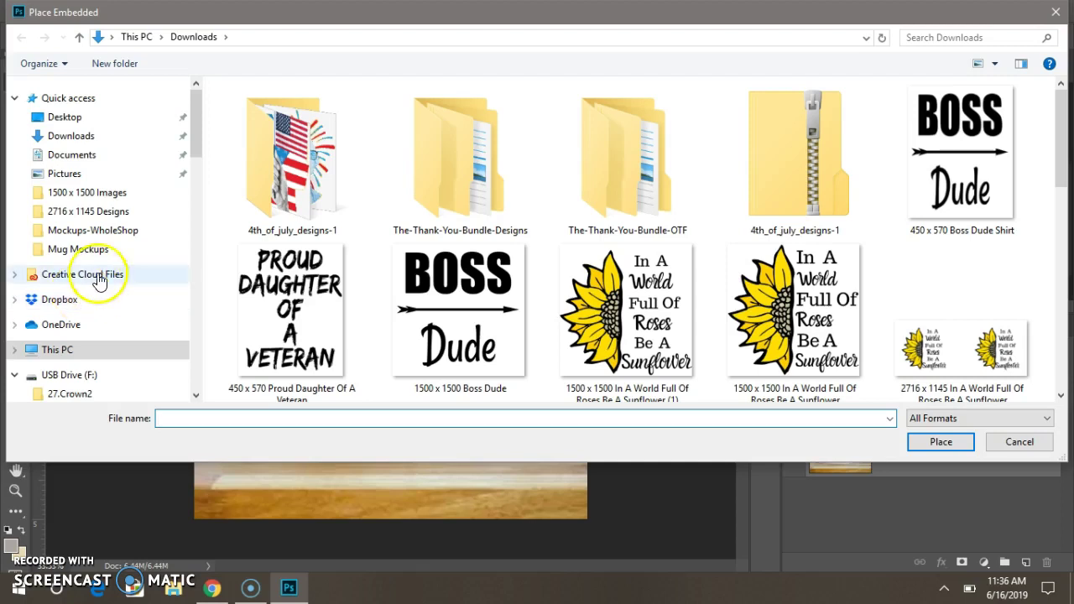
click(589, 267)
click(961, 446)
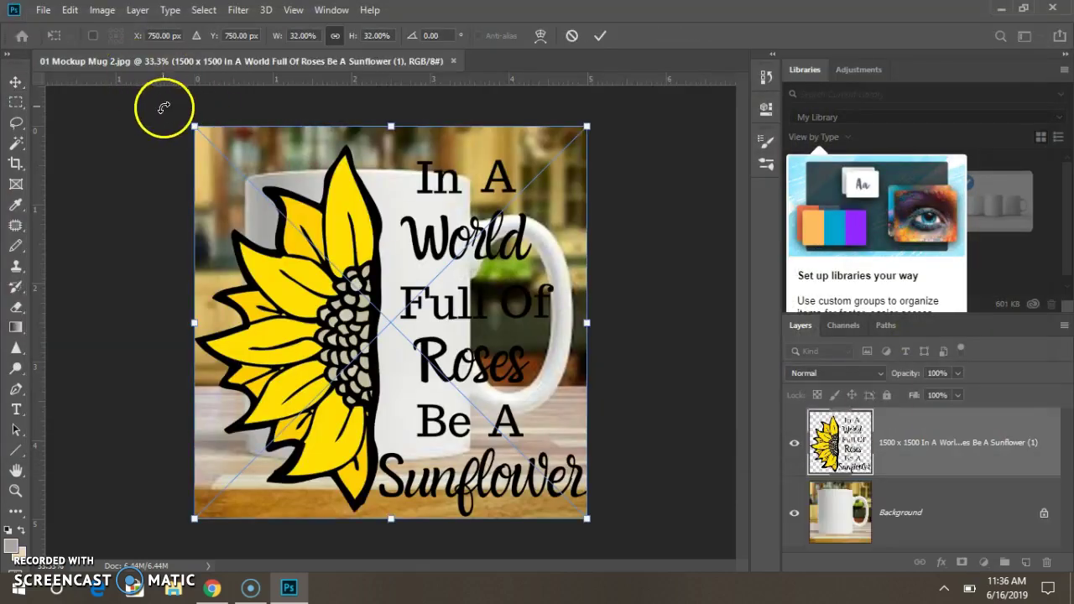
- Scale the design to 17.60% and position it on the mug's body
drag(195, 120, 339, 389)
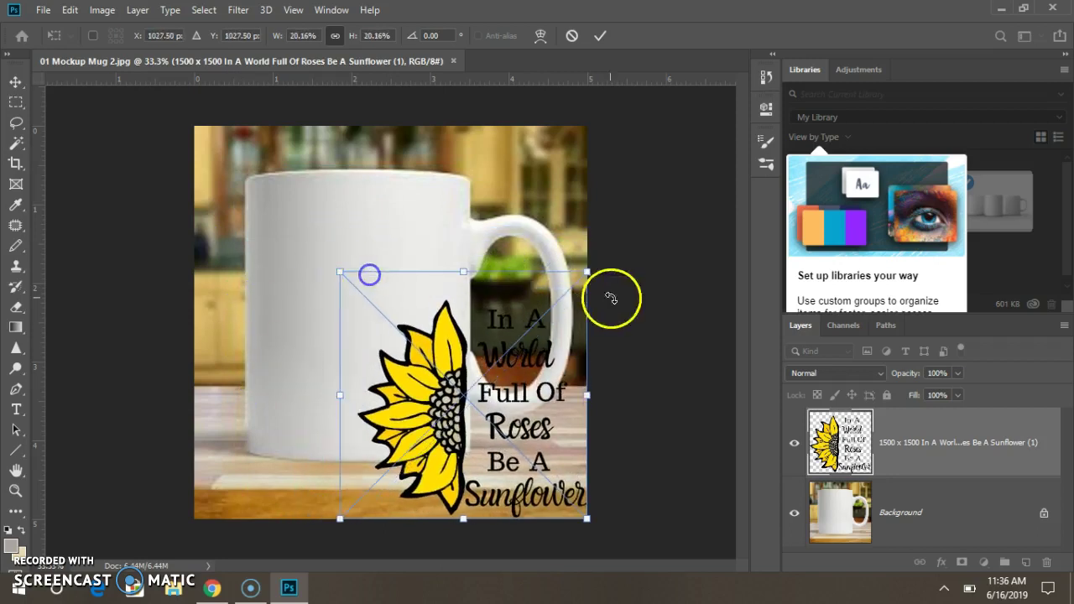
drag(401, 440, 305, 353)
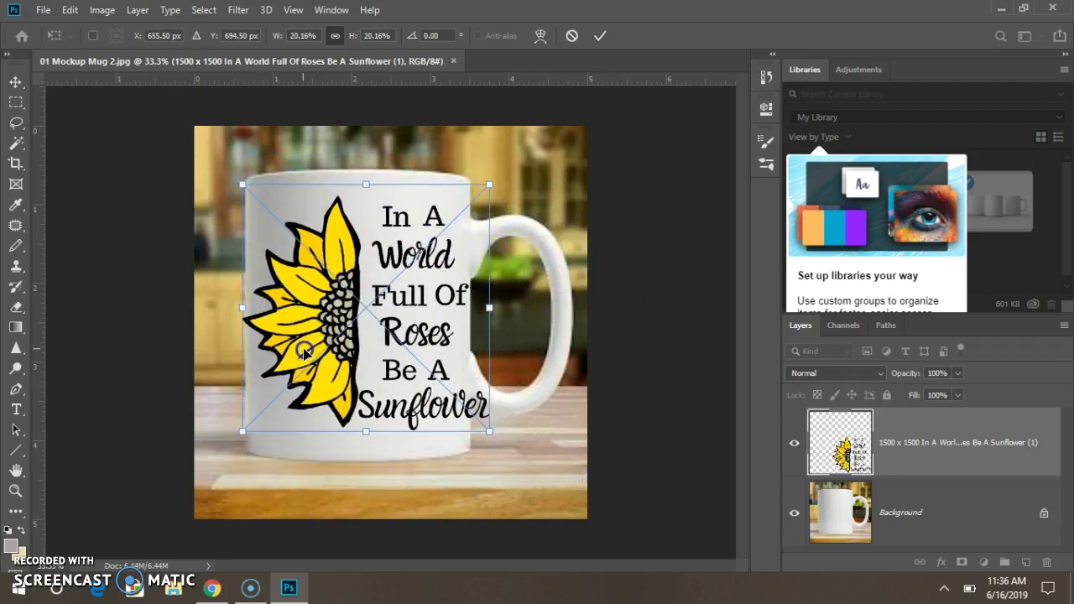
drag(490, 431, 437, 429)
drag(344, 289, 353, 304)
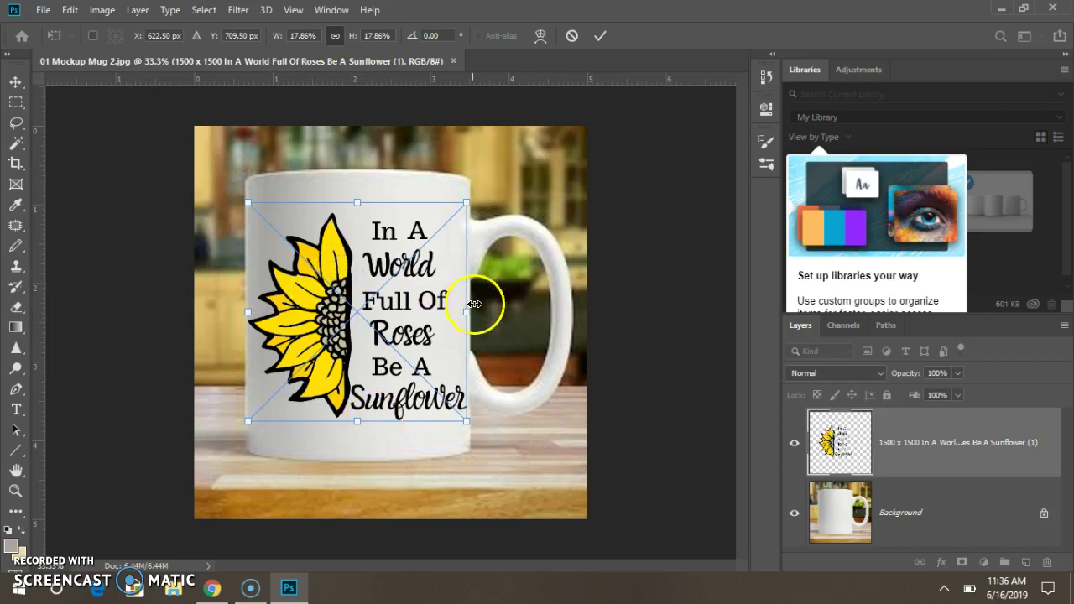
drag(468, 315, 464, 313)
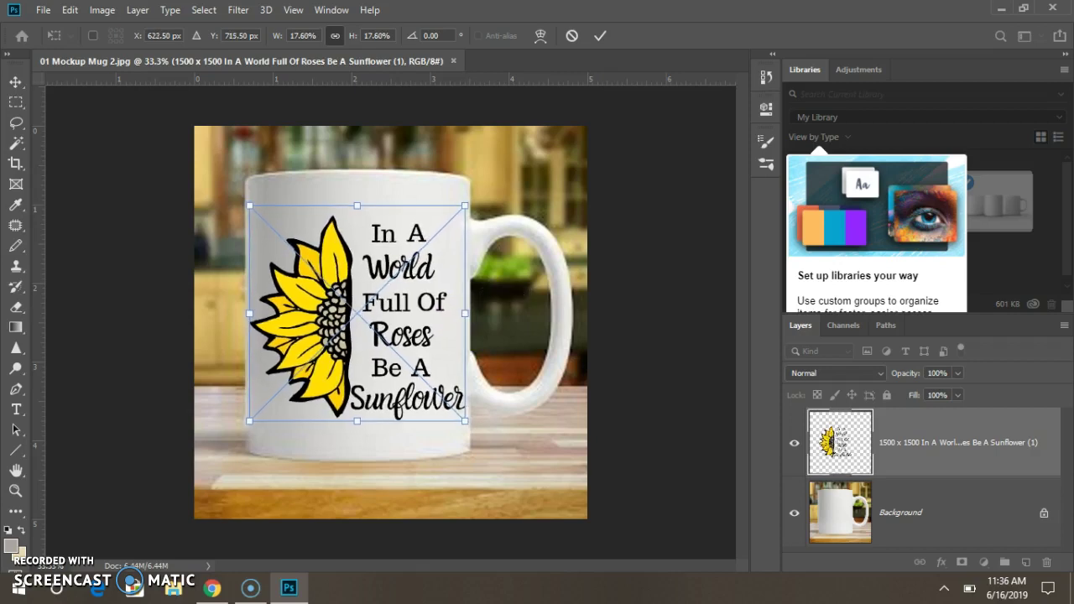
drag(248, 414, 249, 414)
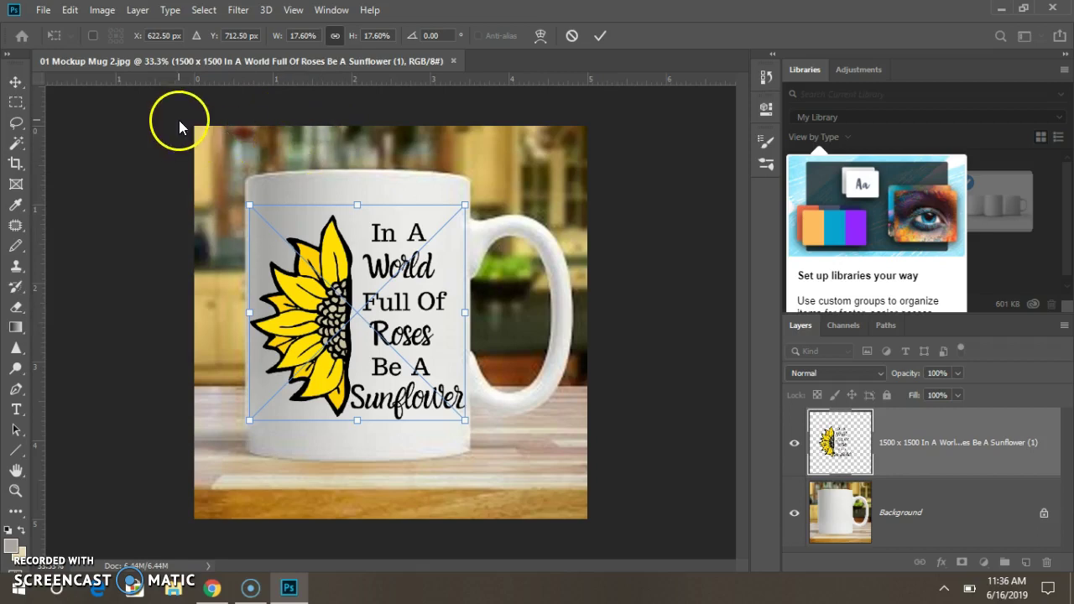
key(Return)
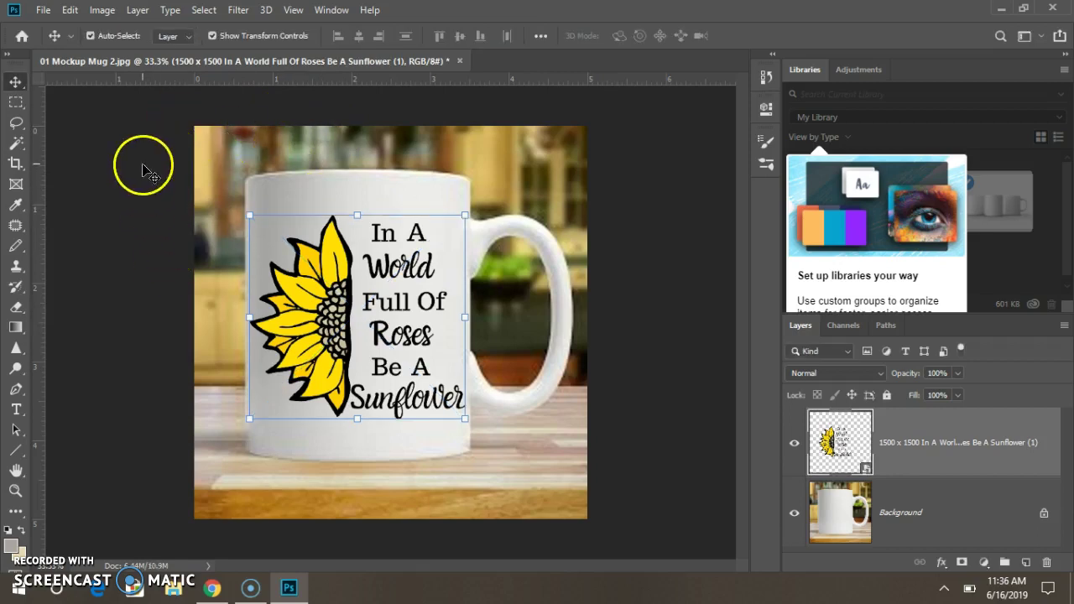
- Deselect the design, reopen Save As with Shift+Ctrl+S and name it Sunshine Mug Mockup 2
click(147, 170)
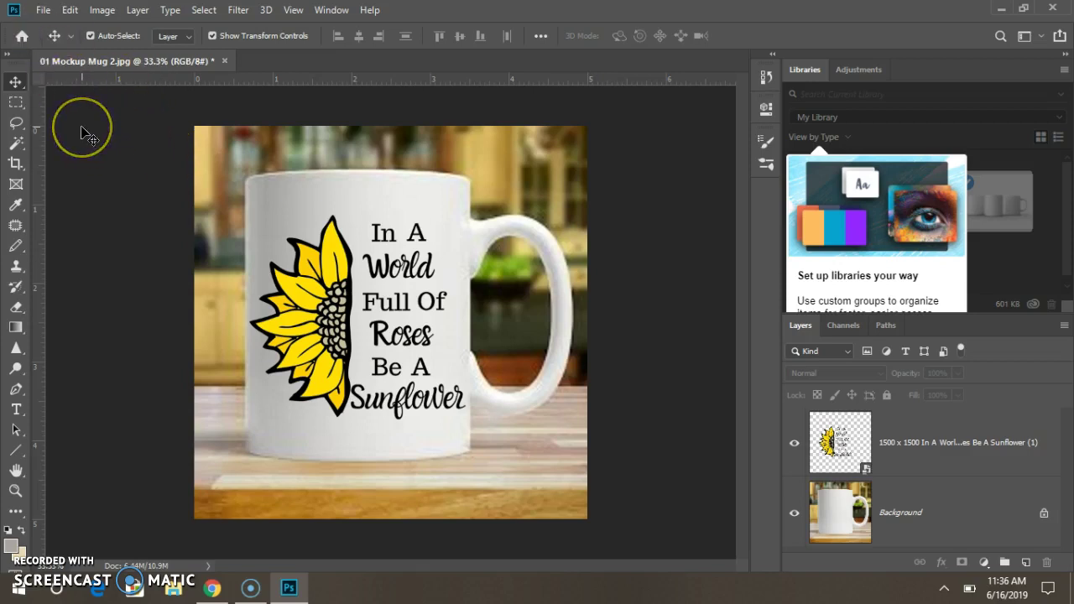
mouse_move(84, 132)
mouse_down()
mouse_move(95, 168)
mouse_move(84, 172)
mouse_up()
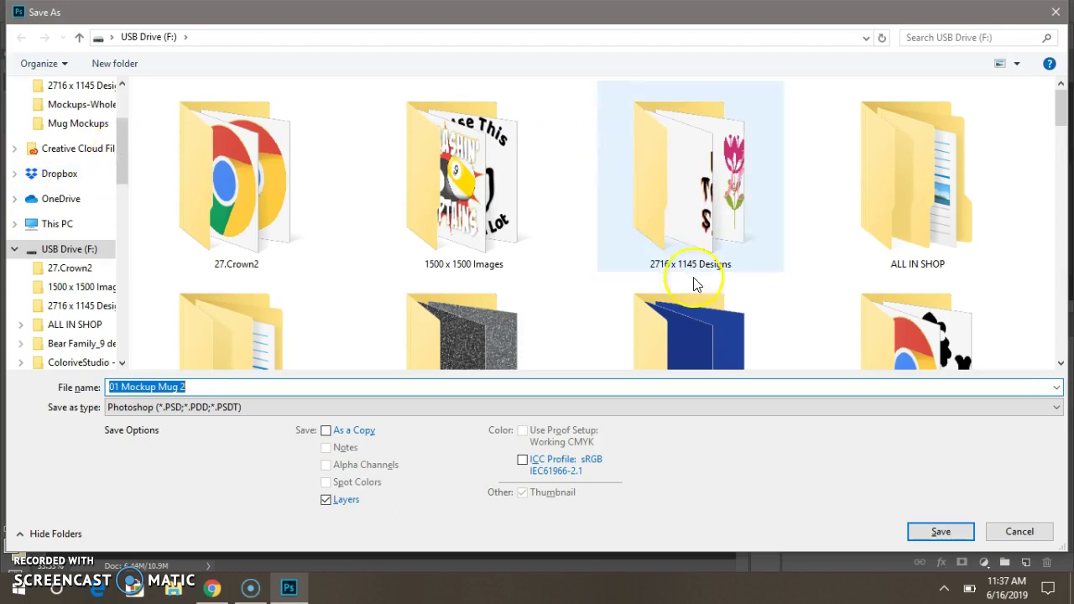
click(1011, 527)
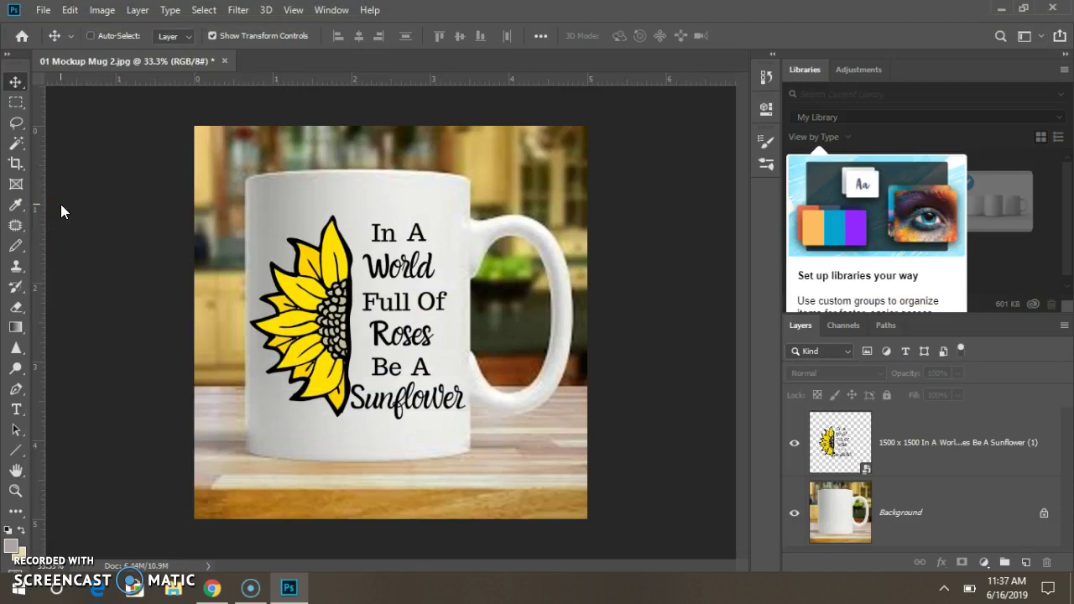
key(shift+ctrl+s)
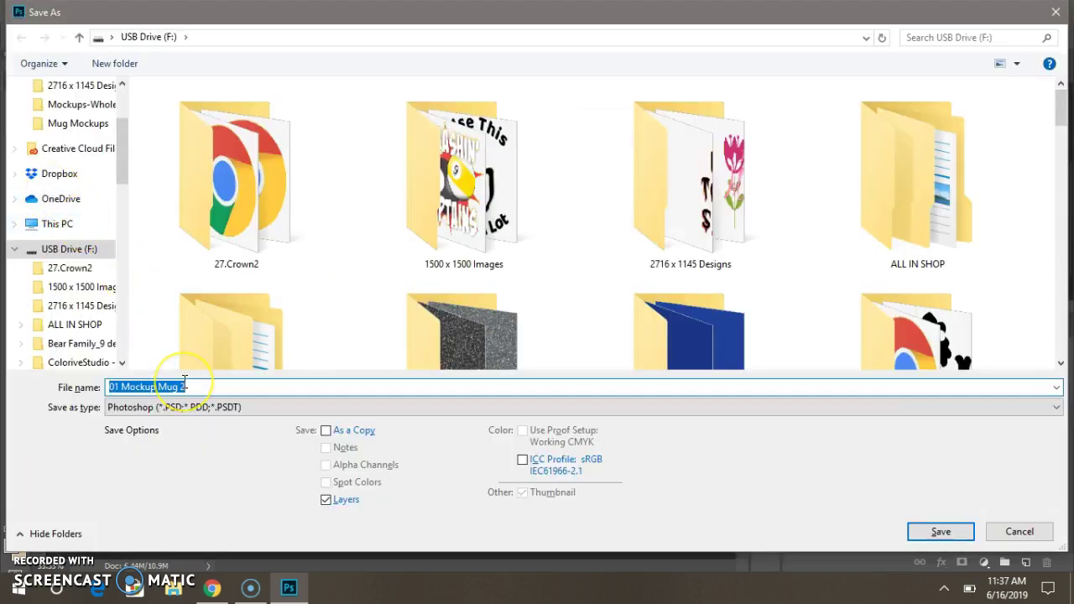
text(Sunshine Mug)
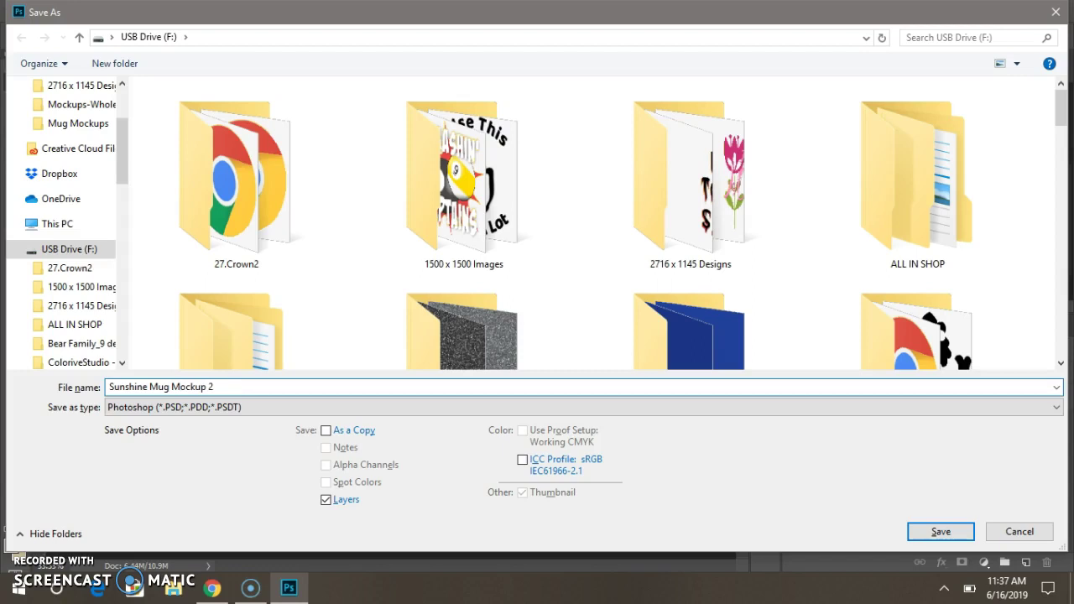
- Save Sunshine Mug Mockup 2 as a JPEG in Downloads, then close the document discarding changes
click(252, 407)
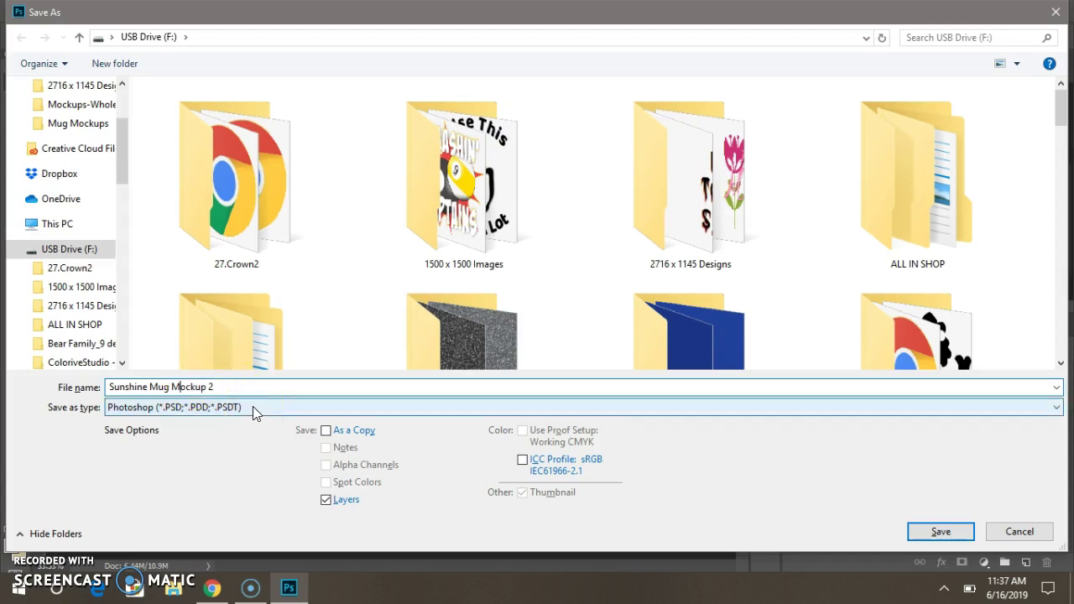
click(252, 406)
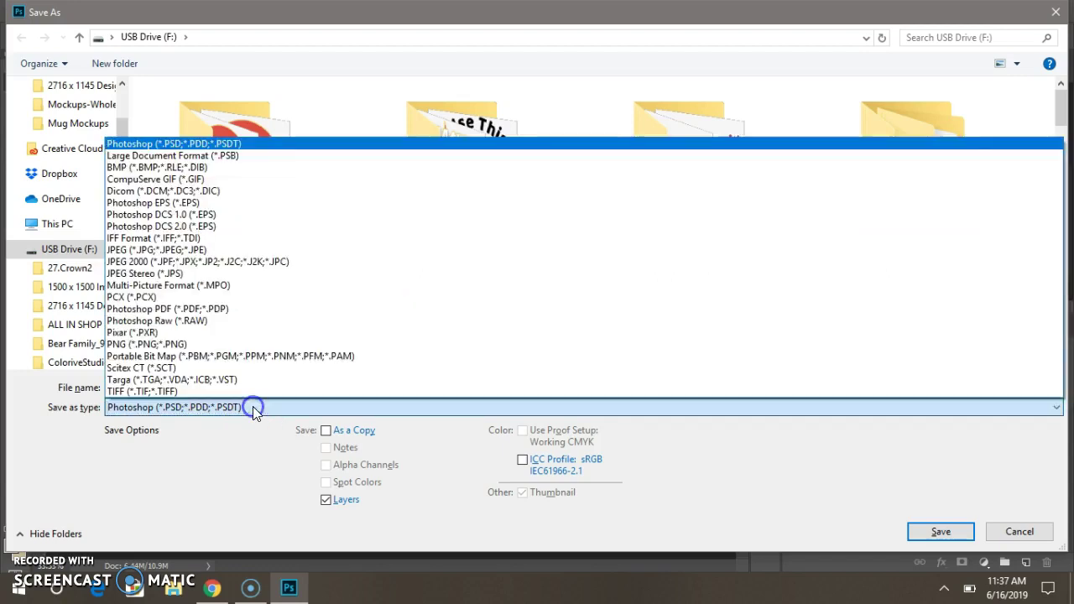
click(230, 251)
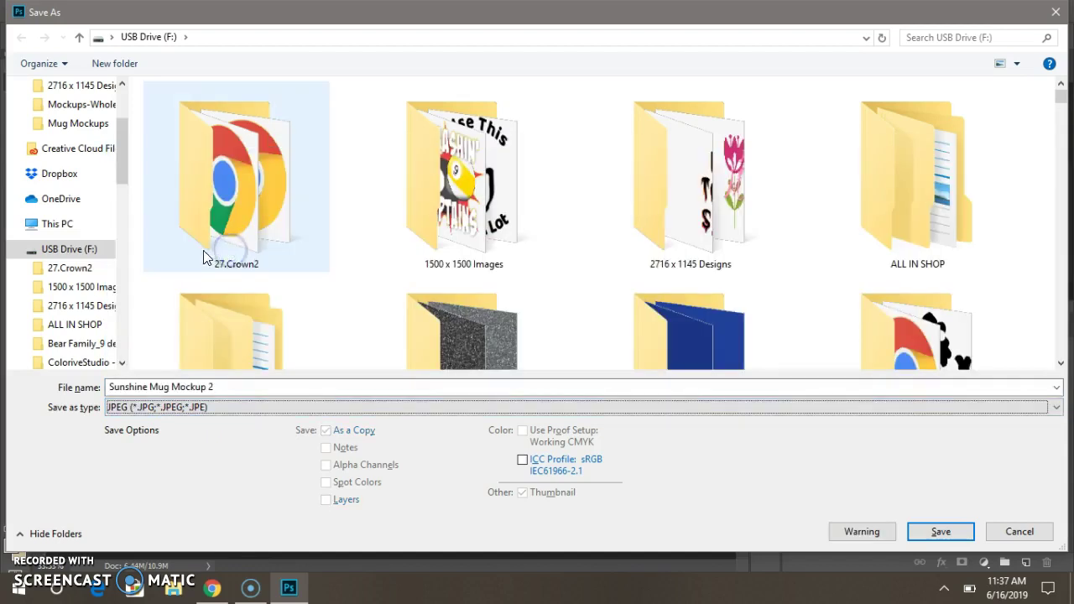
scroll(42, 294, up, 3)
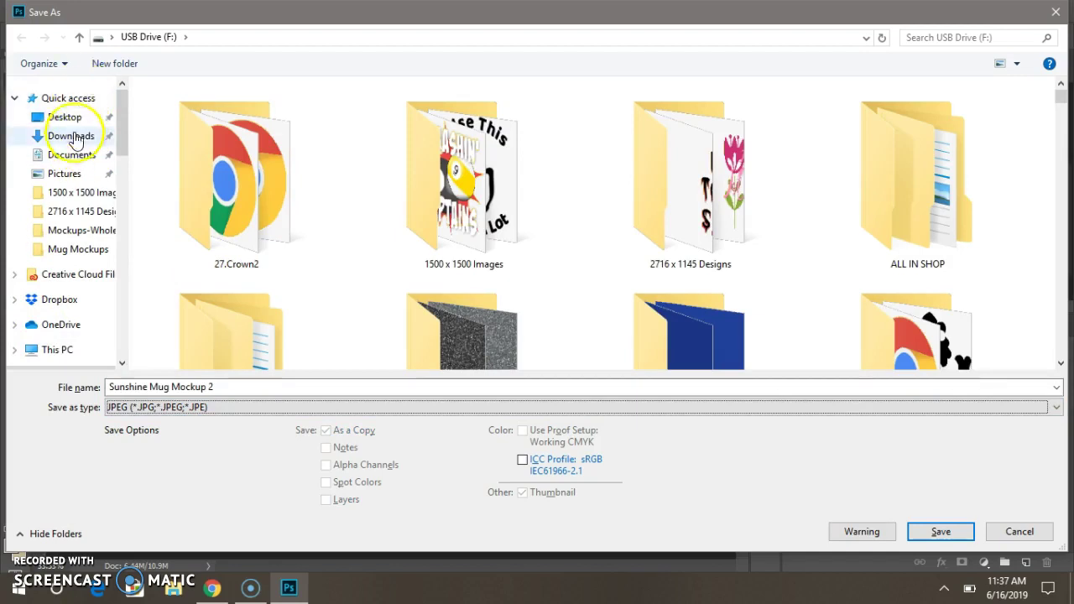
click(92, 147)
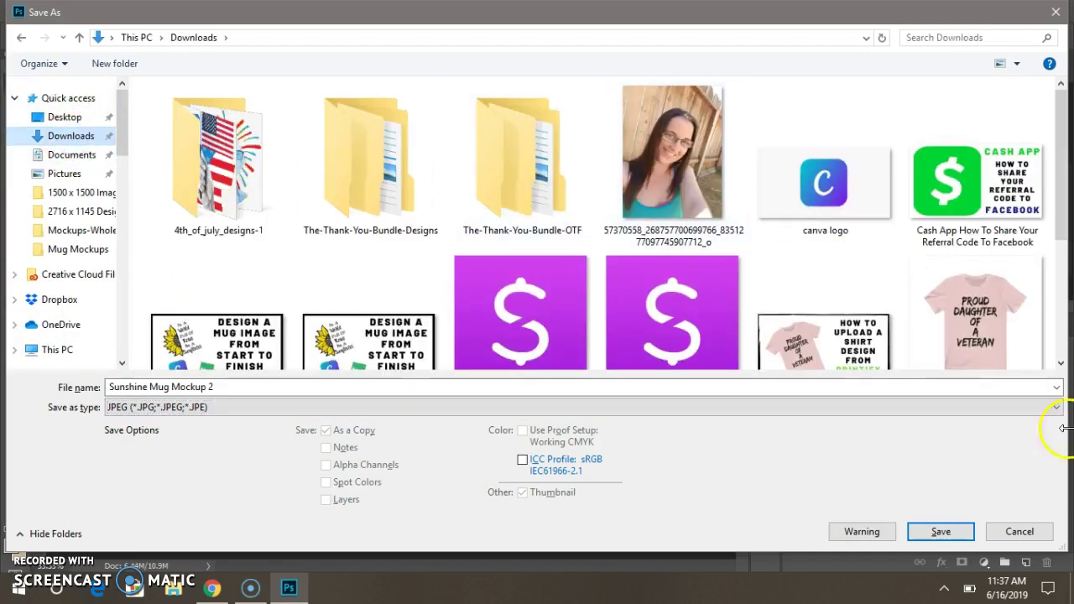
click(923, 531)
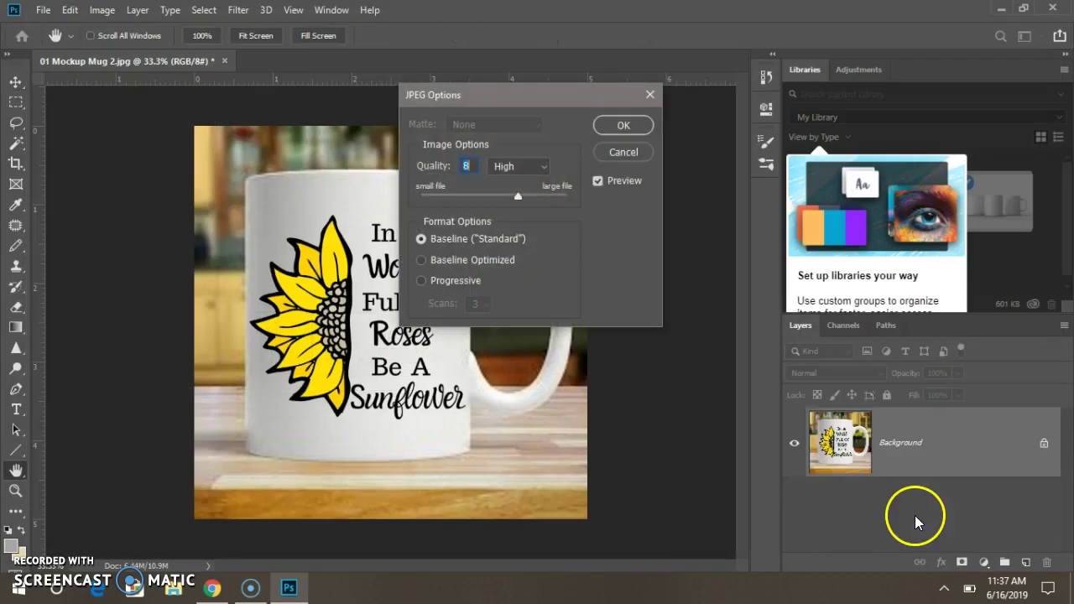
click(630, 125)
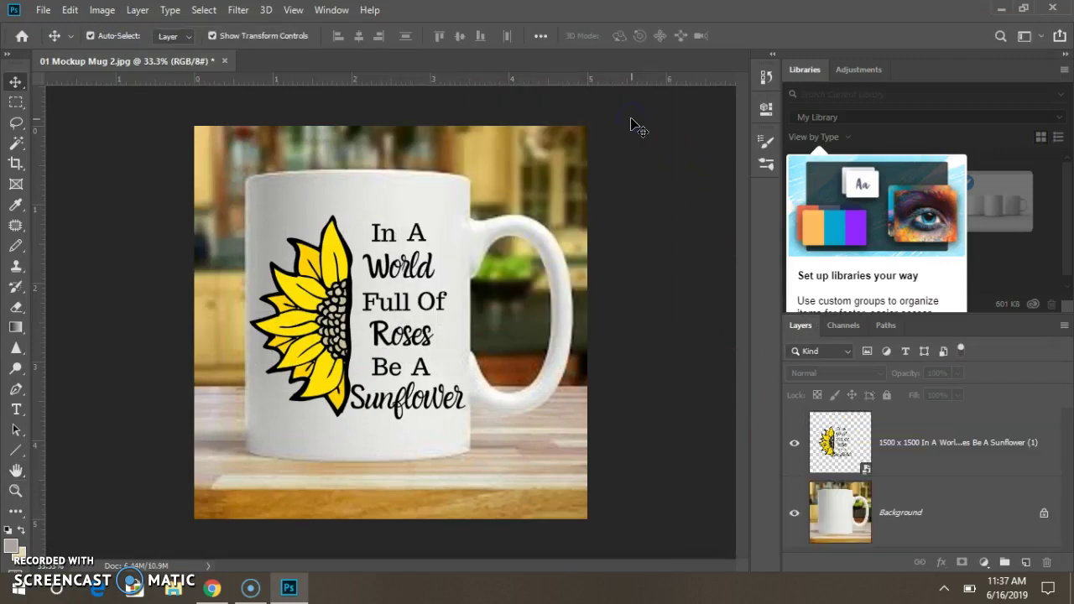
click(224, 60)
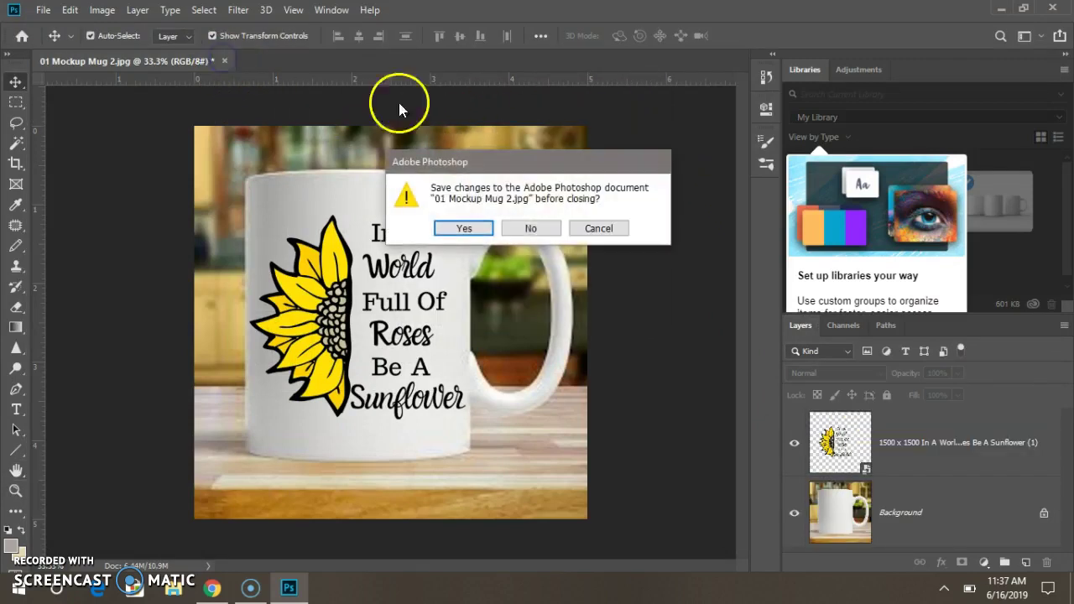
click(518, 233)
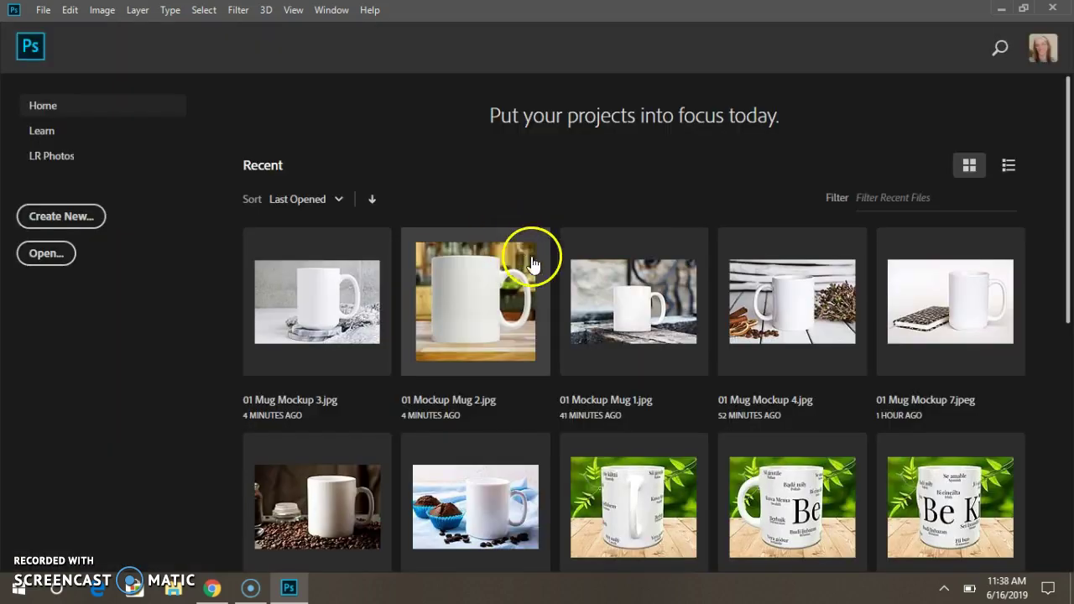
- Quit Photoshop and launch paint.net to a blank 800 × 600 canvas
click(1051, 10)
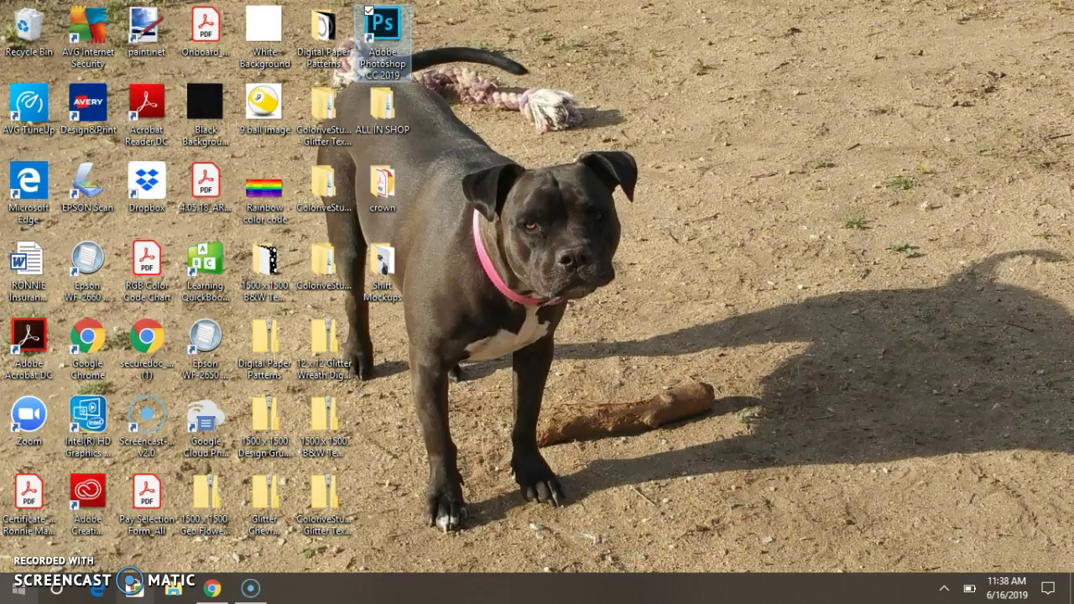
mouse_move(222, 594)
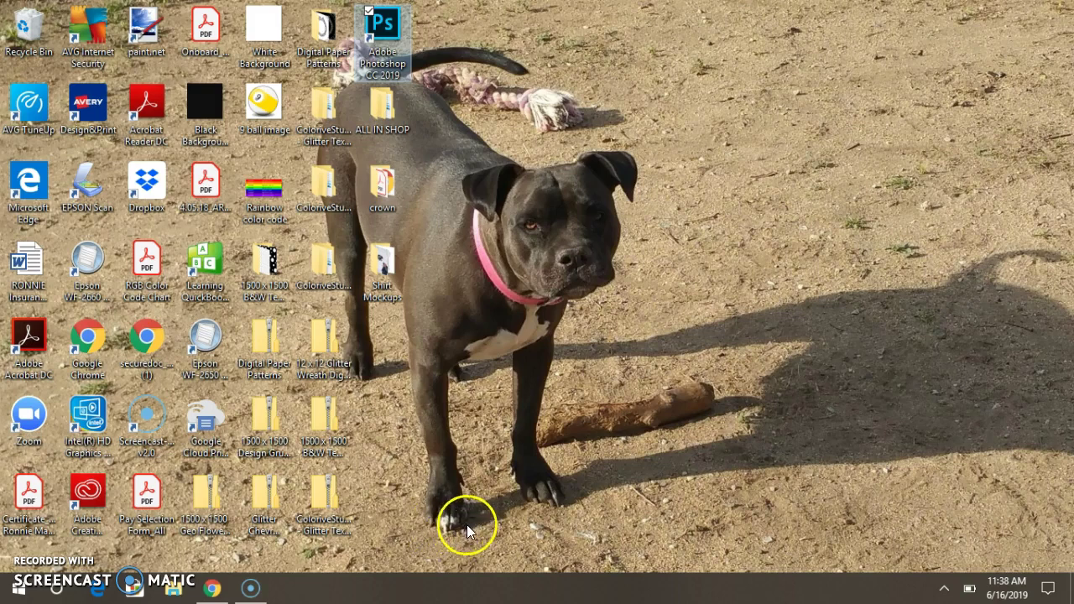
double_click(145, 52)
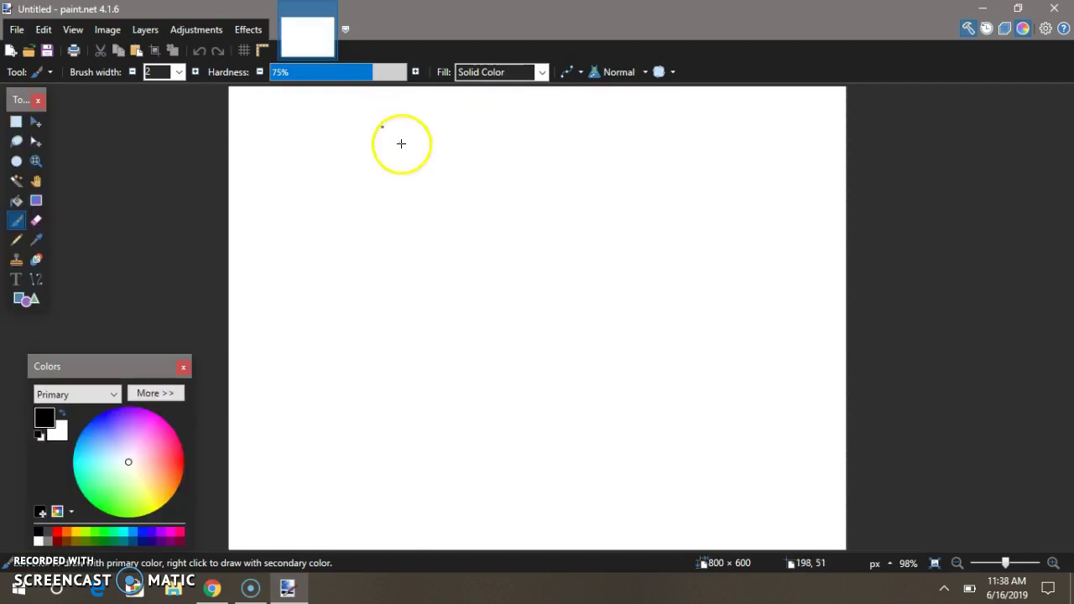
- Open Sunshine Mug Mockup 1.jpg (1504 × 1000) from Downloads in paint.net
click(16, 30)
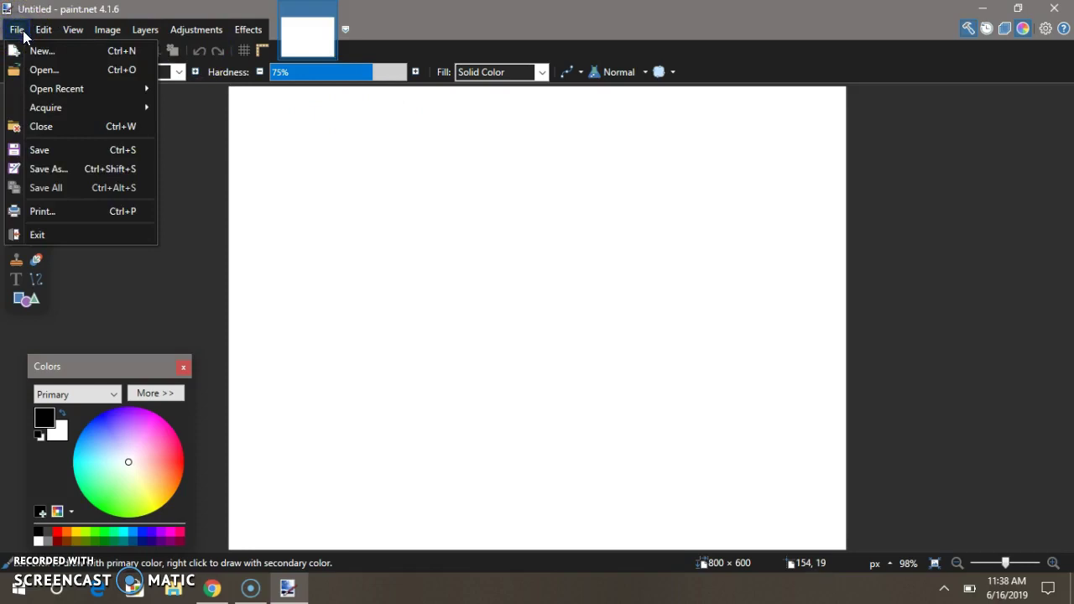
click(20, 32)
click(19, 30)
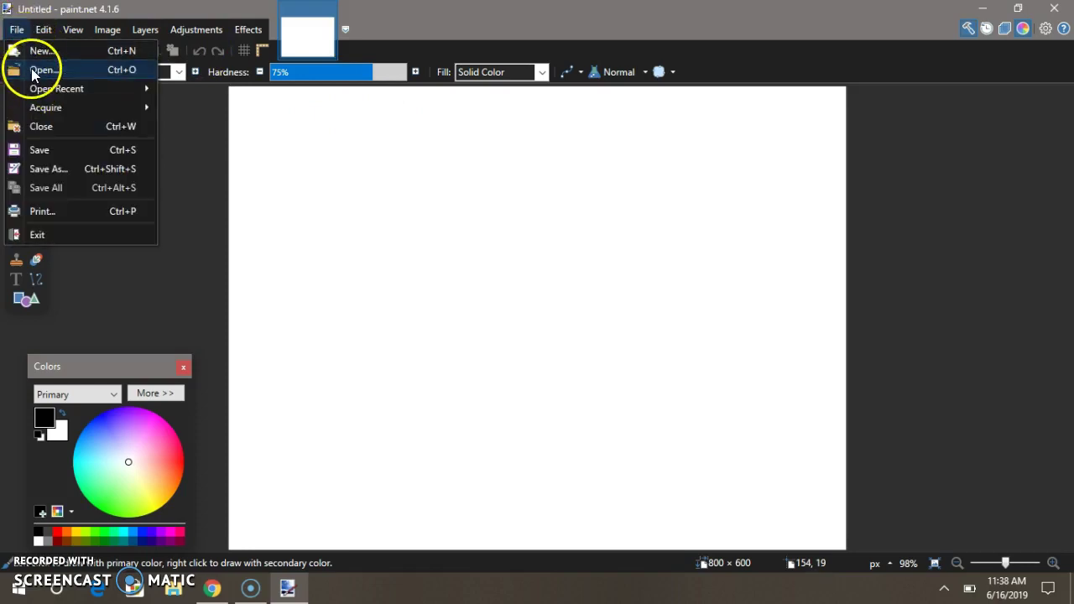
click(42, 71)
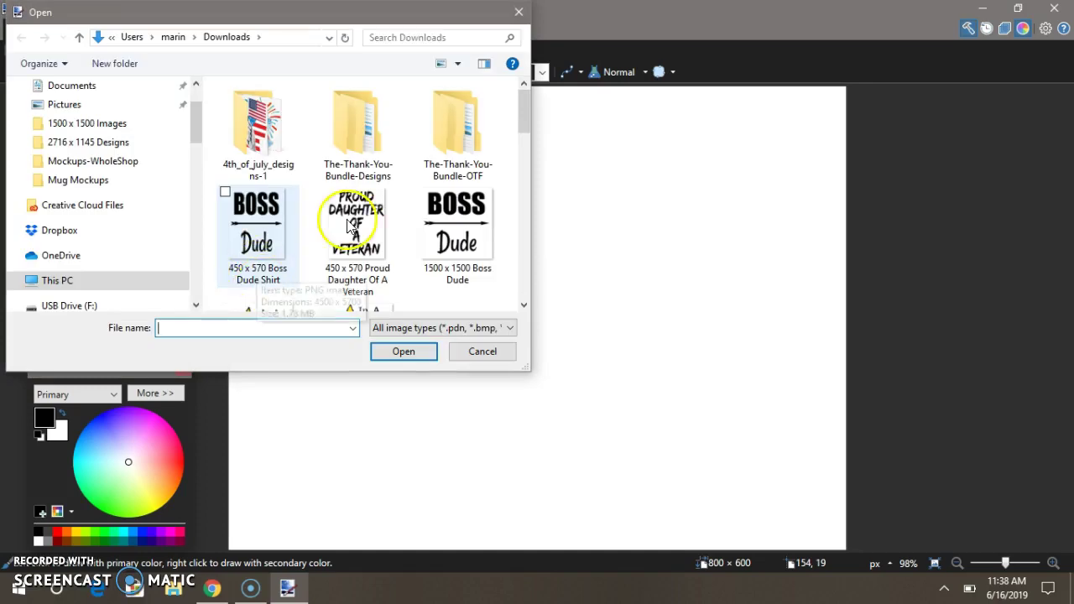
scroll(56, 171, up, 2)
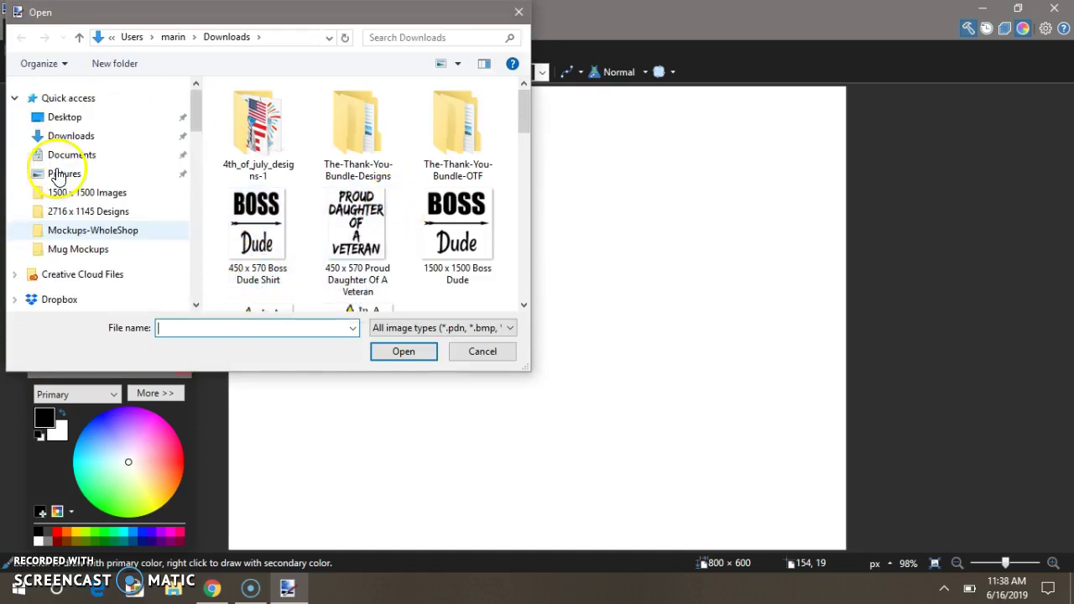
click(74, 137)
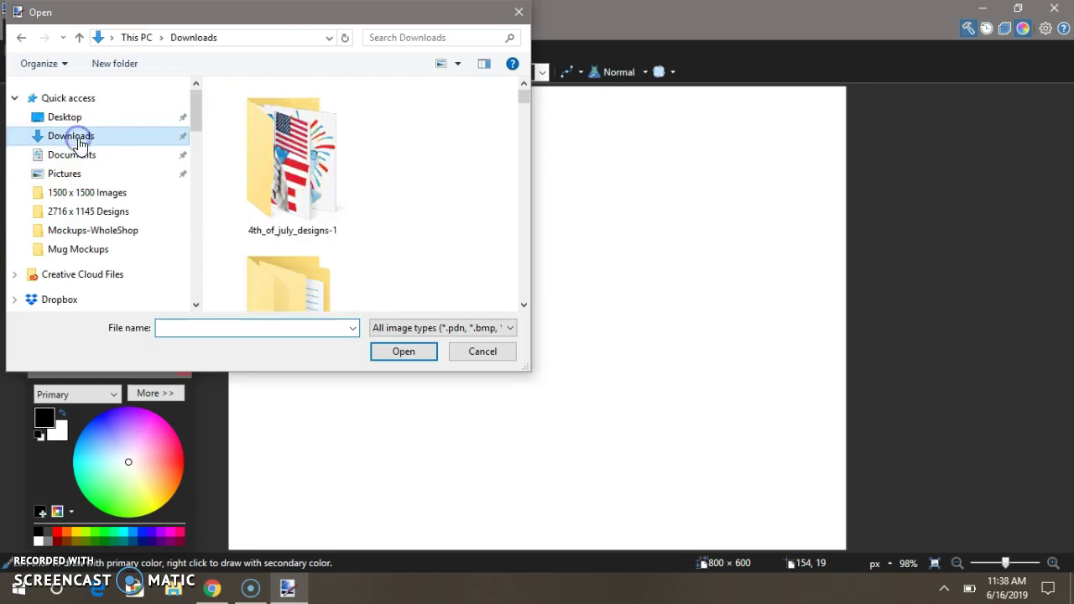
scroll(363, 151, down, 10)
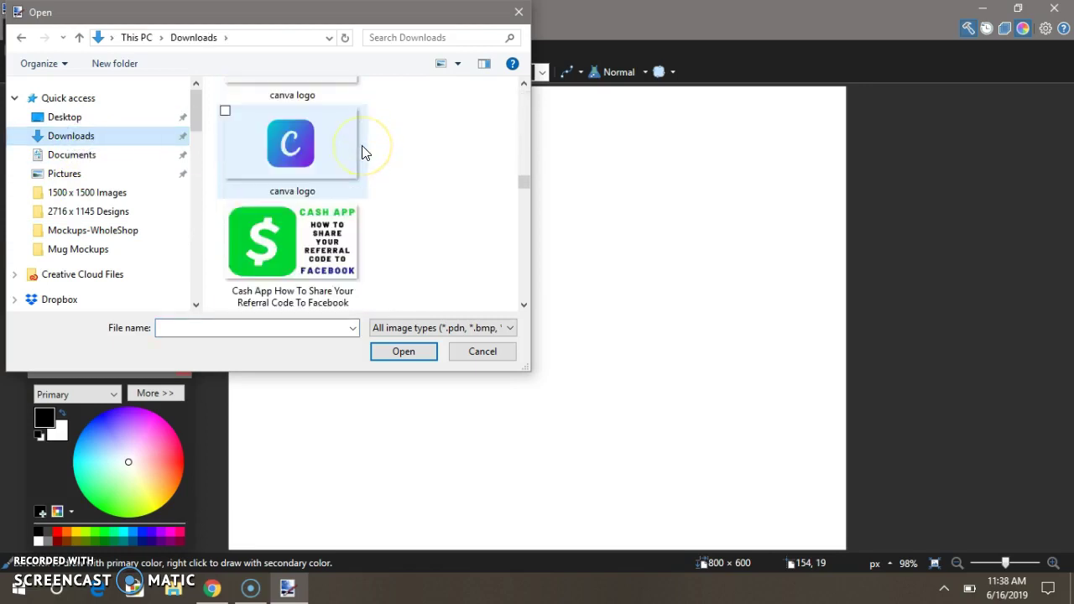
scroll(362, 151, down, 6)
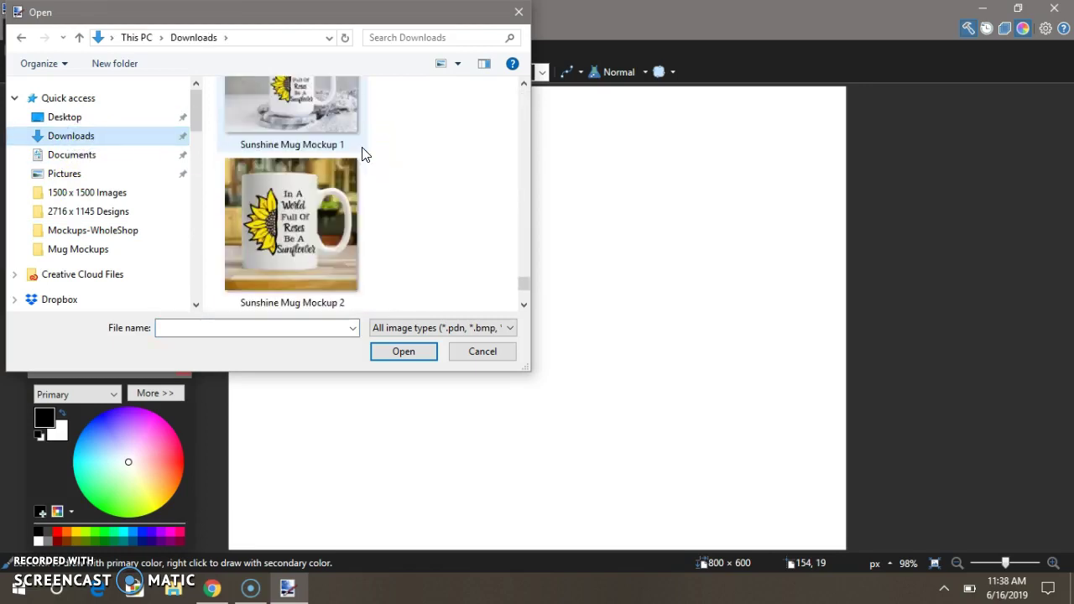
scroll(362, 154, up, 1)
click(334, 184)
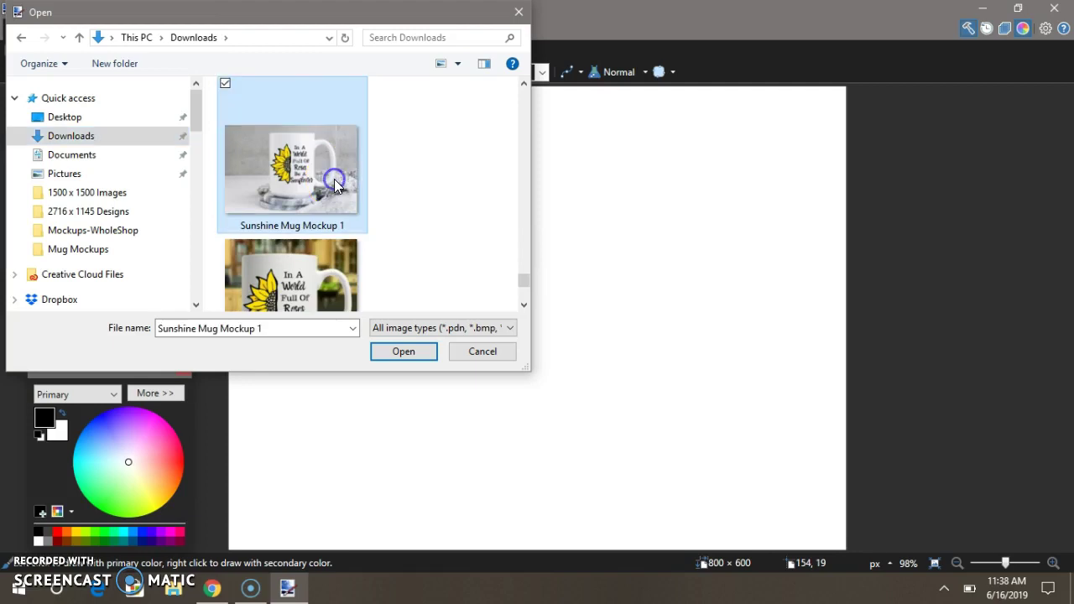
click(398, 355)
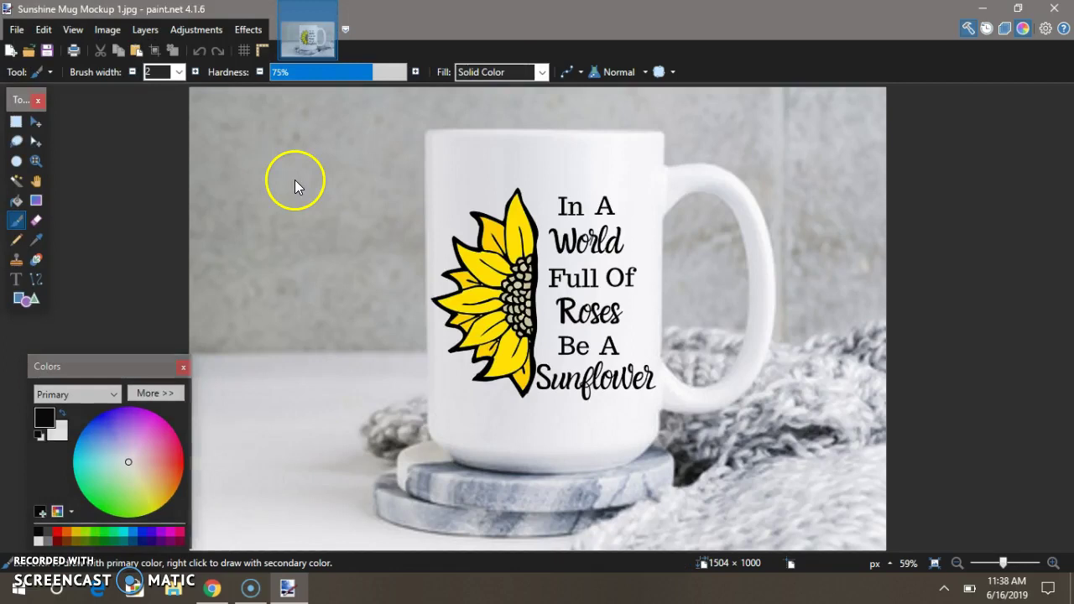
- Resize Sunshine Mug Mockup 1 to 2000 px wide with aspect ratio kept, giving 2000 × 1330
click(110, 32)
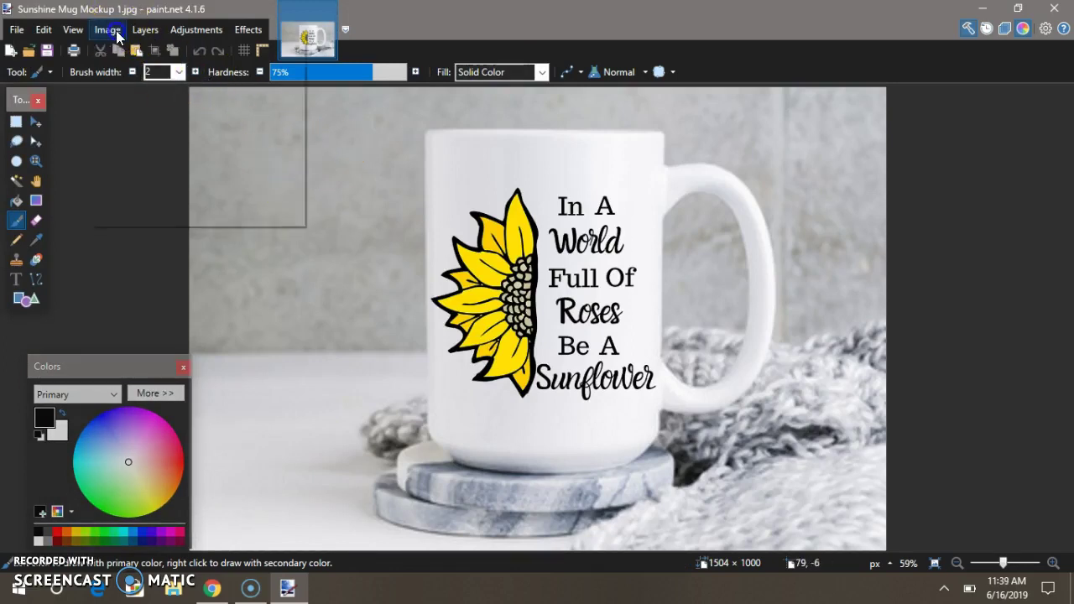
click(127, 70)
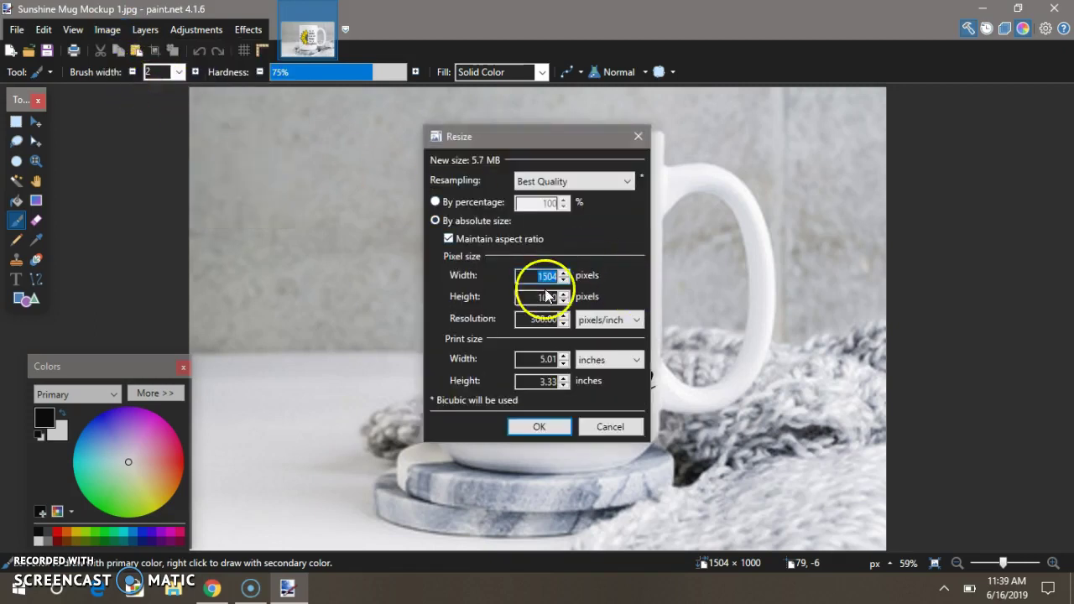
click(534, 275)
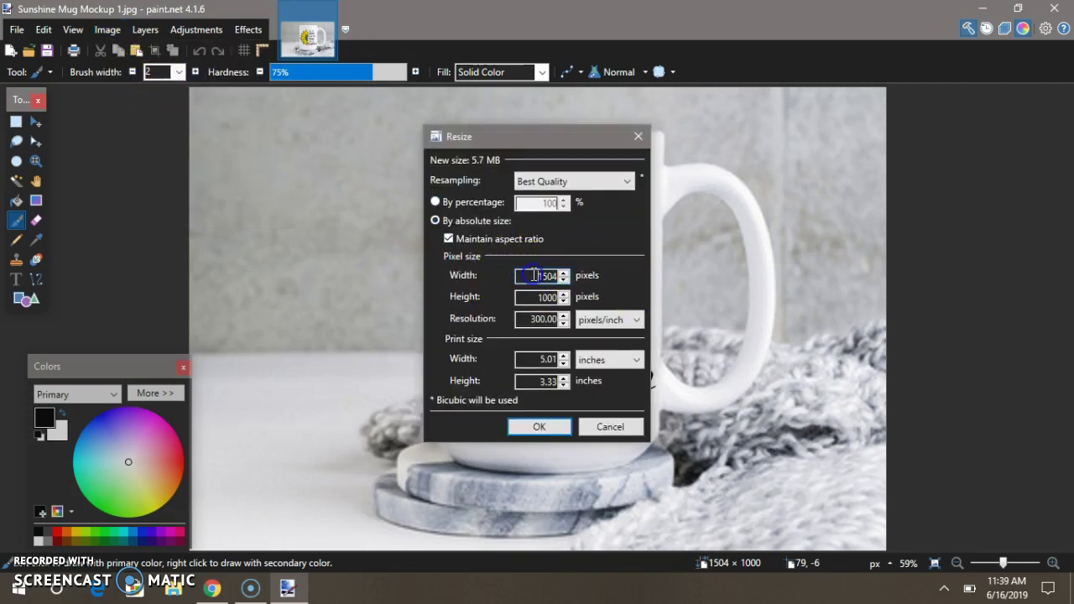
text(200)
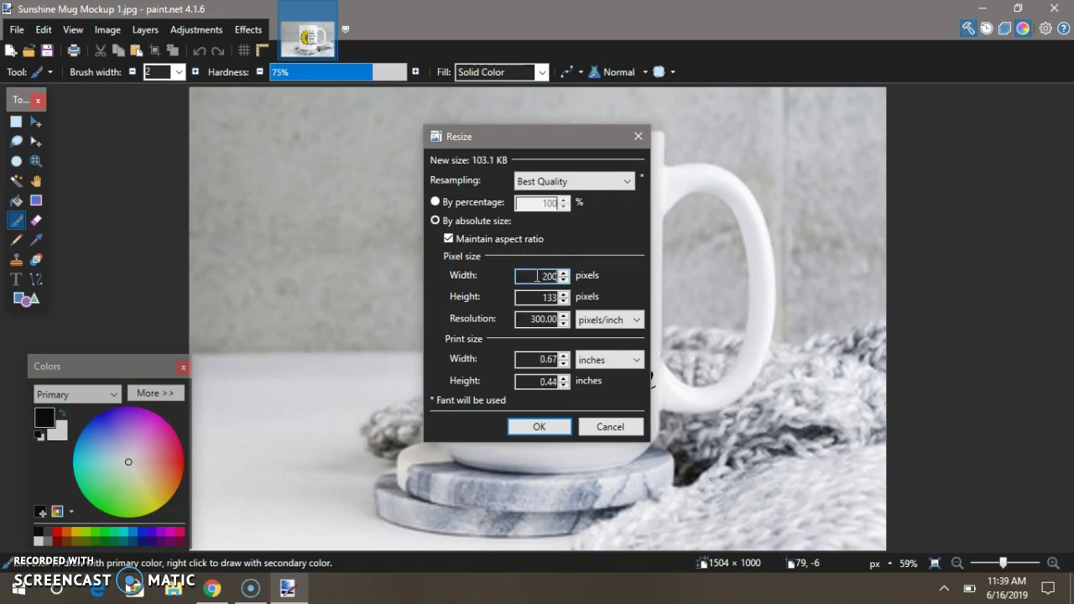
click(551, 307)
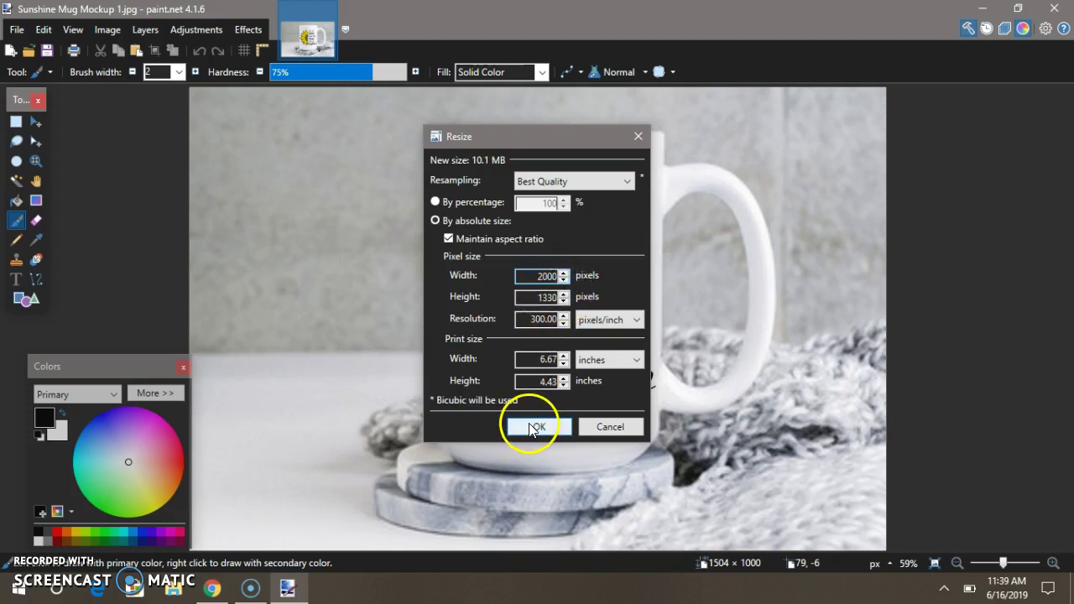
click(531, 428)
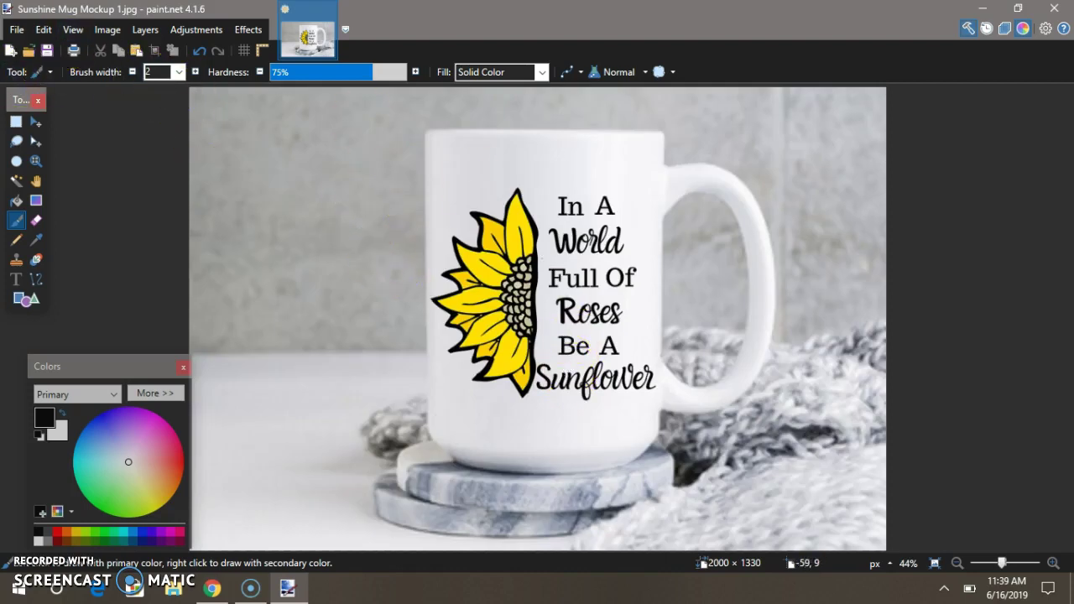
- Save Sunshine Mug Mockup 1.jpg over the original as a JPEG at quality 100
click(15, 28)
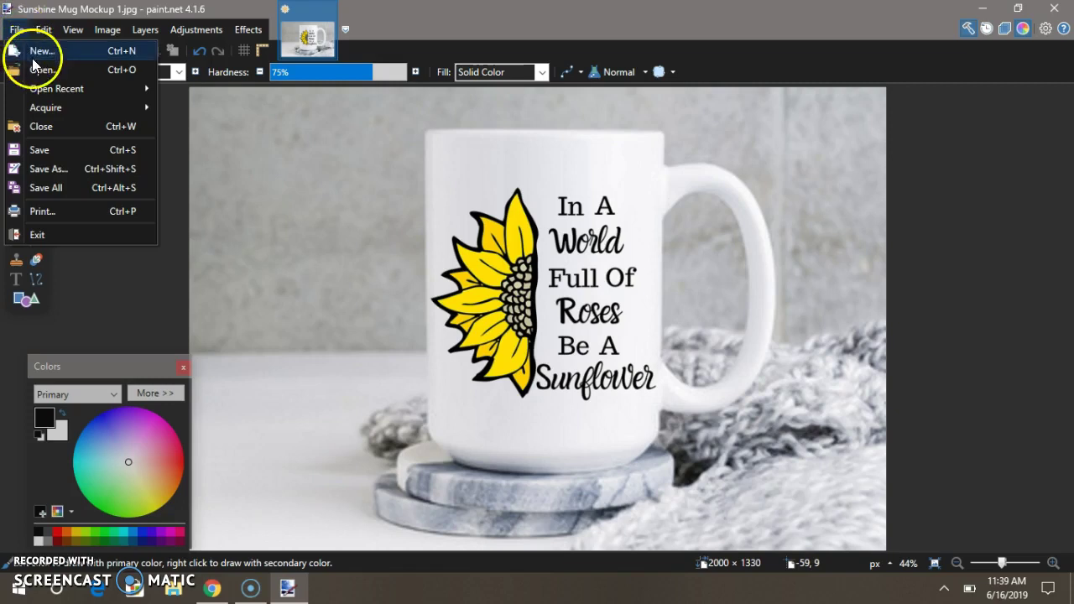
click(80, 149)
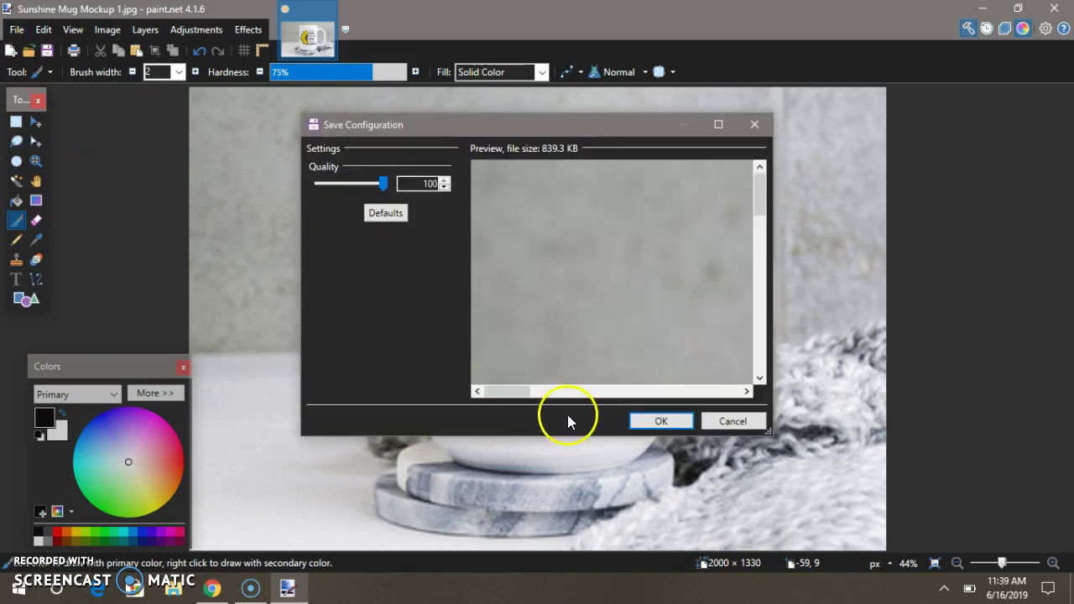
click(661, 421)
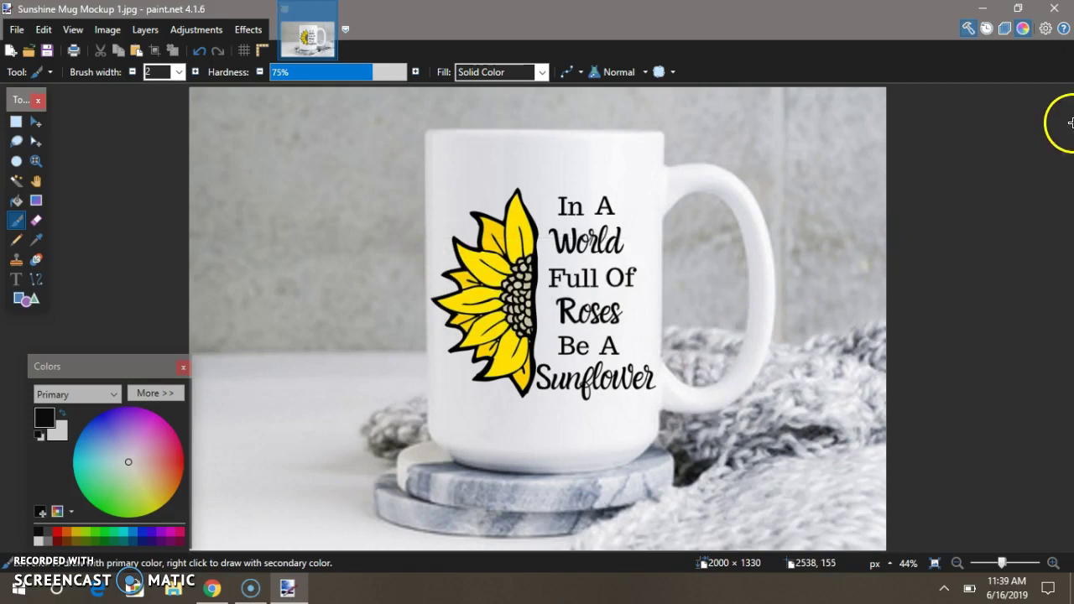
- Close paint.net and relaunch it from the desktop icon
click(1054, 8)
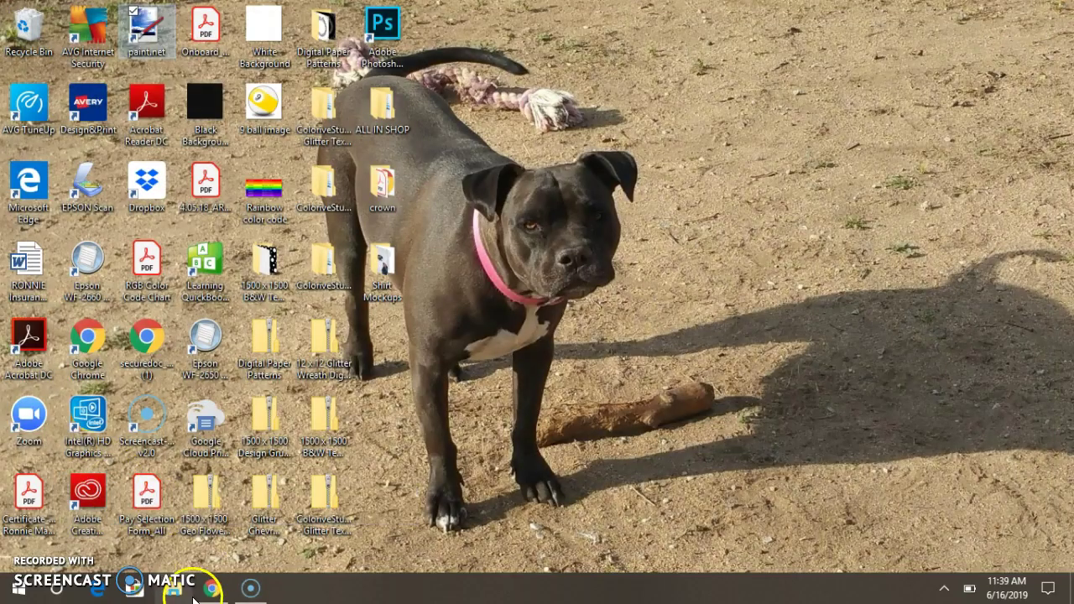
double_click(145, 33)
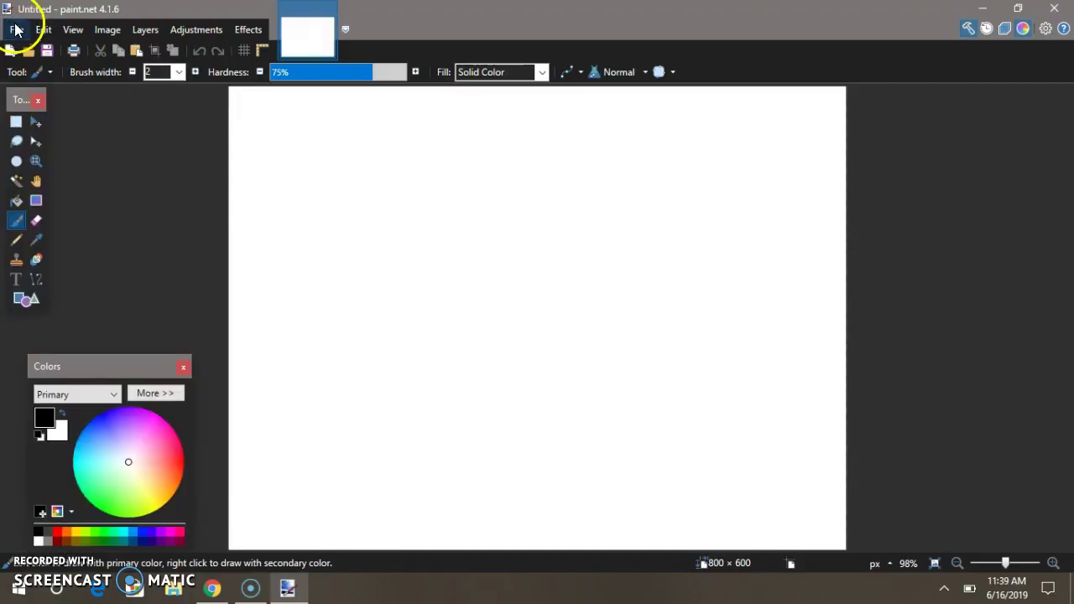
click(16, 31)
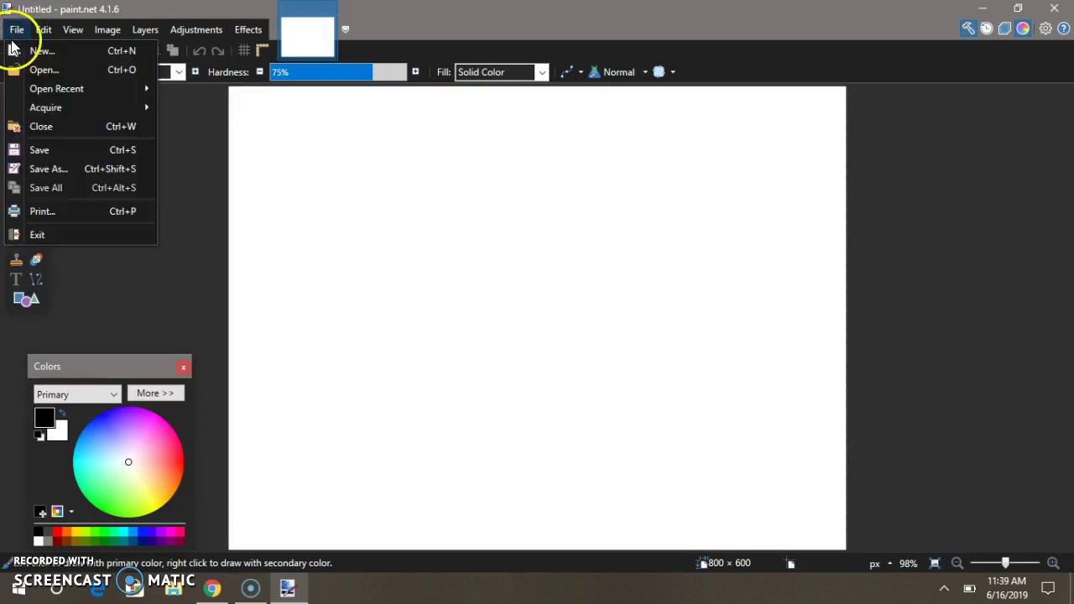
key(Escape)
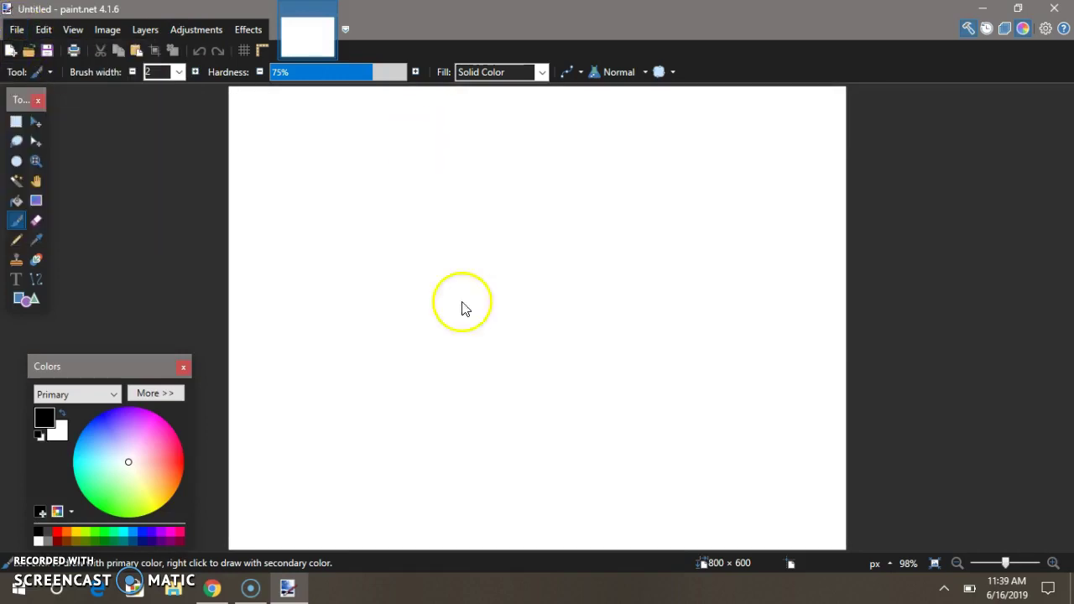
- Open Sunshine Mug Mockup 2.jpg from the Downloads folder with Ctrl+O
key(ctrl+o)
scroll(281, 283, down, 2)
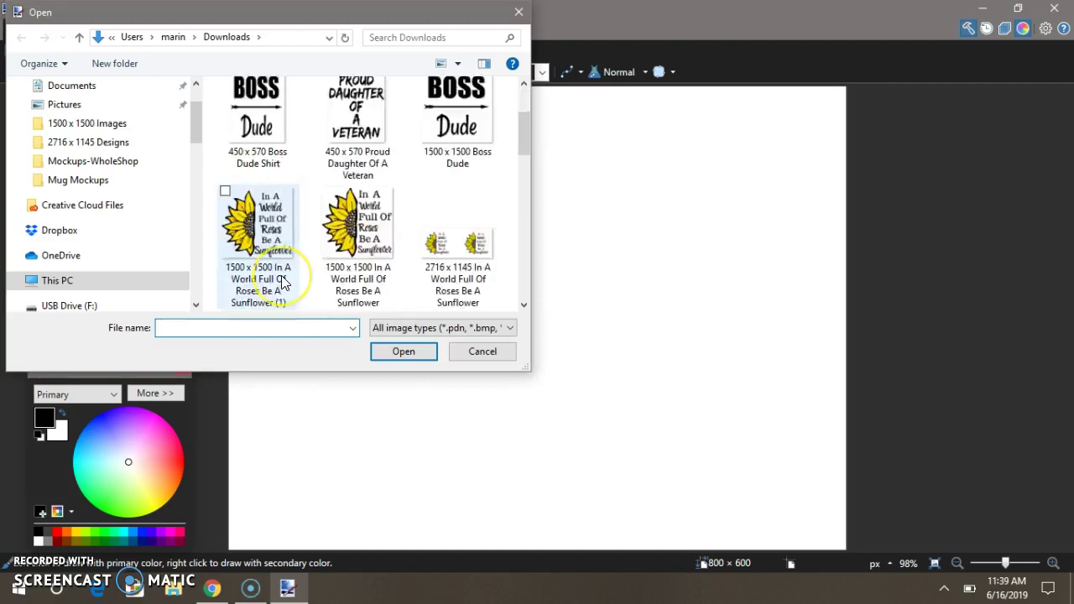
scroll(282, 283, down, 2)
scroll(281, 283, down, 5)
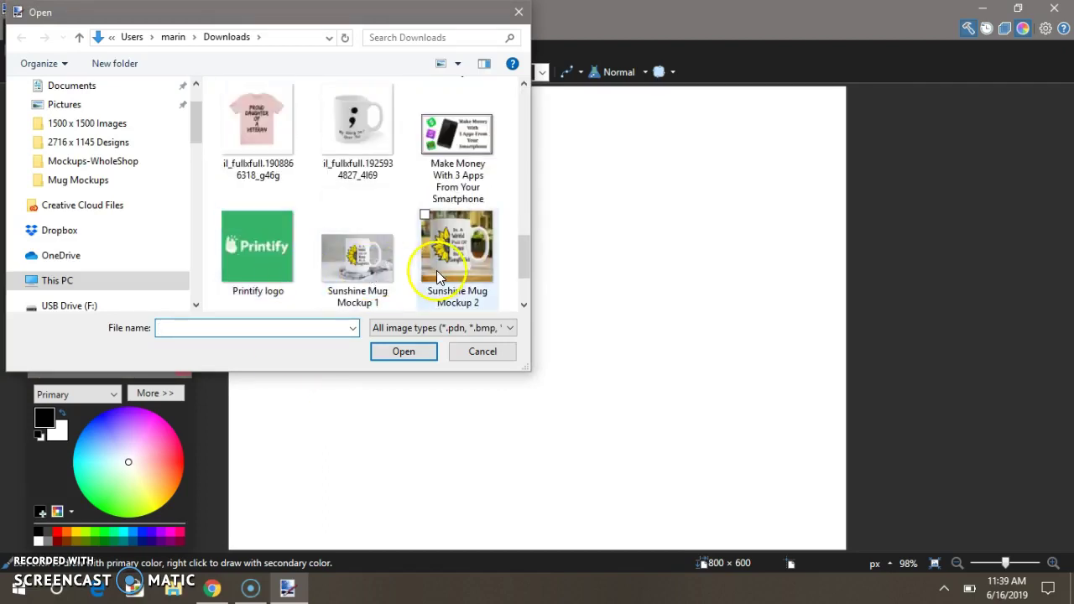
click(445, 276)
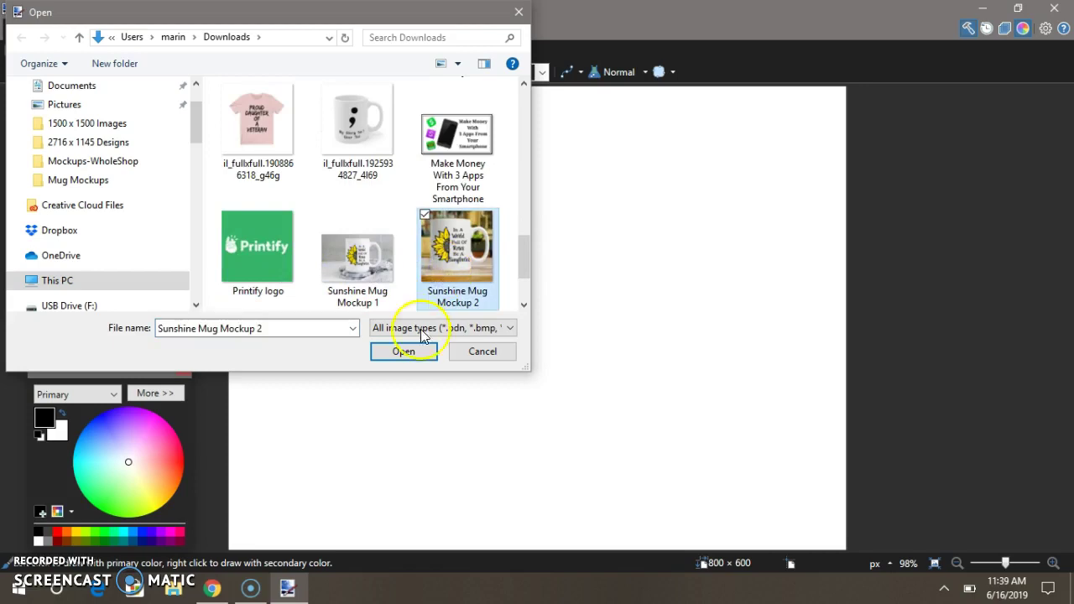
click(404, 352)
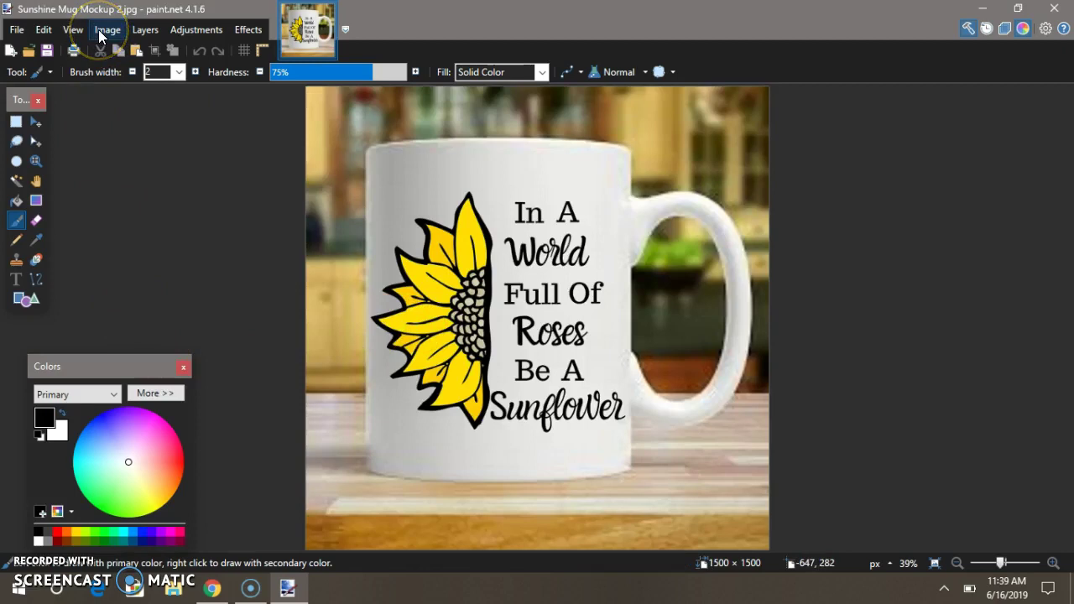
- Resize Sunshine Mug Mockup 2 from 1500 × 1500 to 2000 × 2000 pixels
click(105, 31)
click(130, 72)
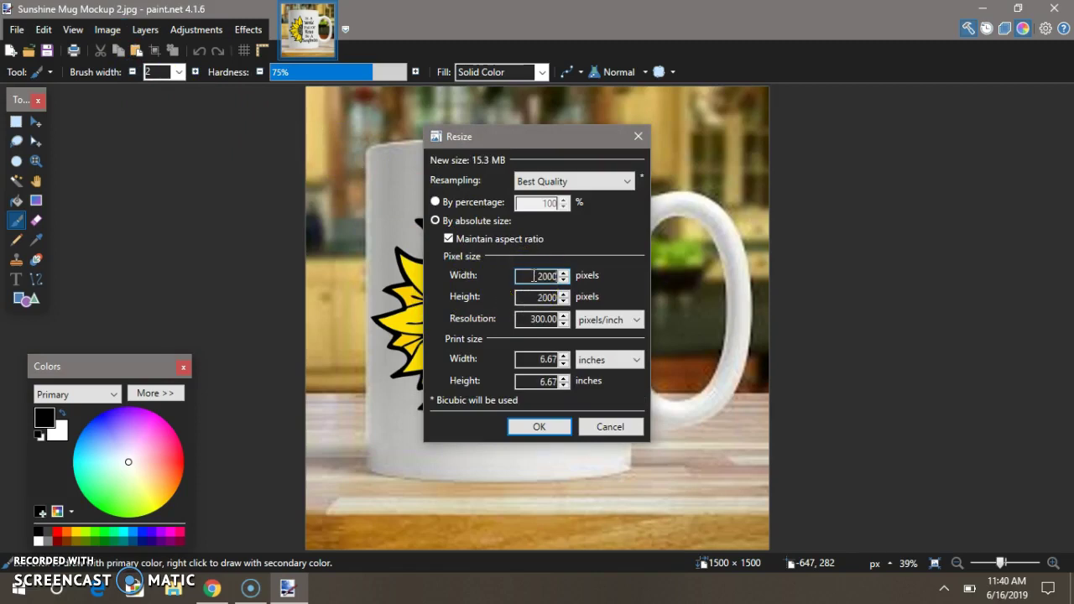
click(537, 426)
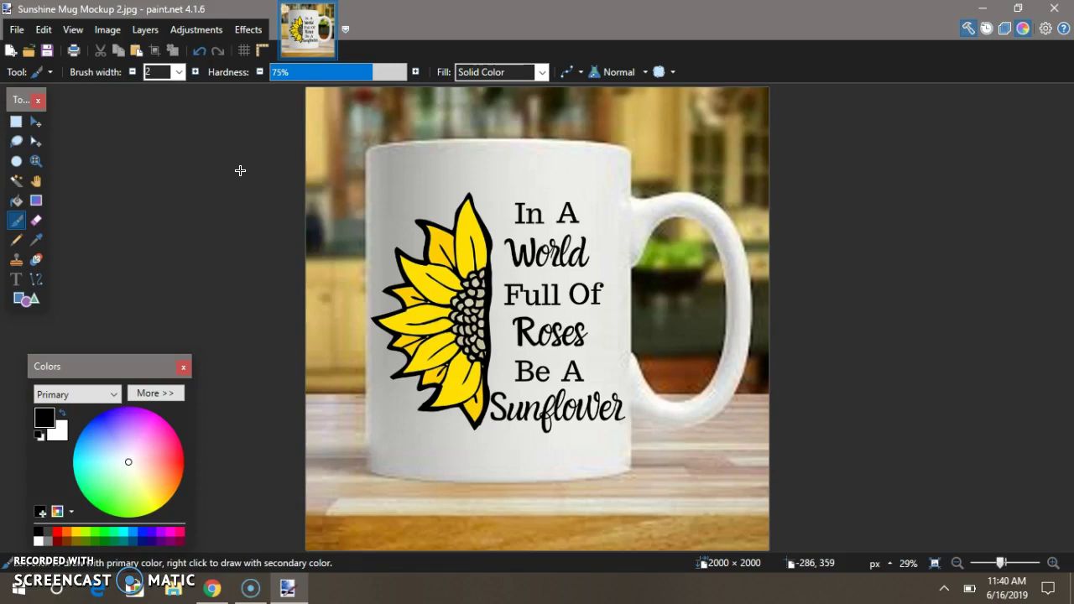
- Save the mockup as a JPEG at quality 100 and close paint.net
key(ctrl+s)
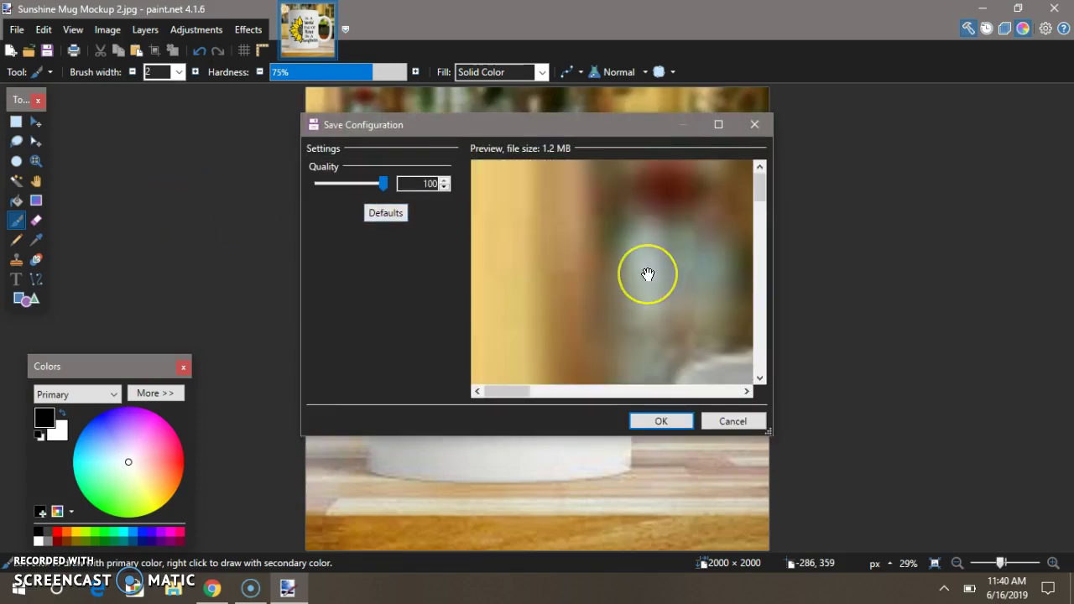
click(644, 426)
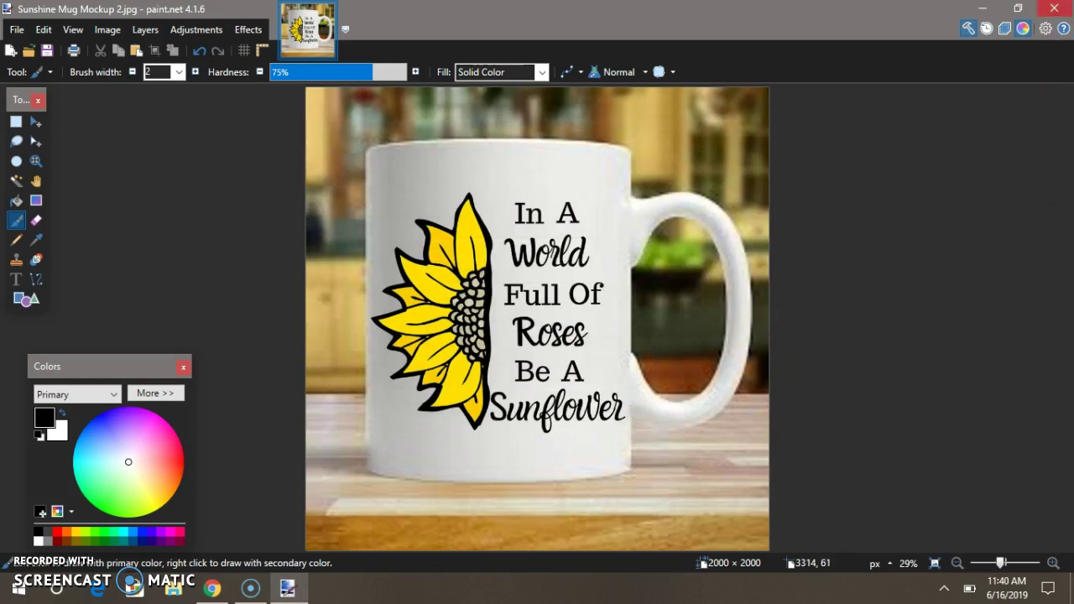
click(1054, 8)
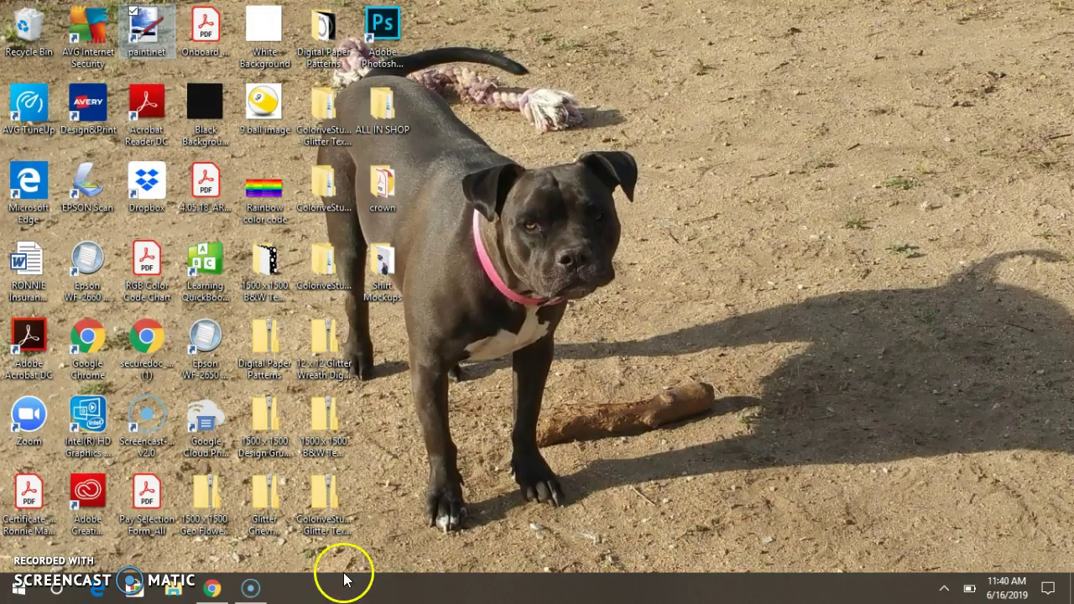
- Open a new maximized Chrome window from the taskbar
right_click(212, 589)
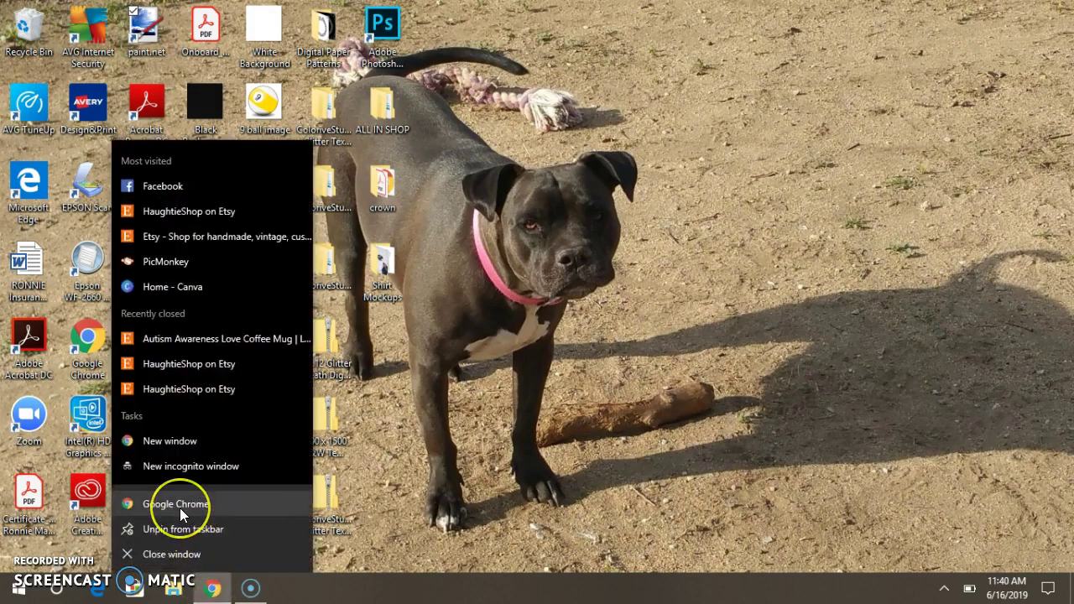
click(180, 508)
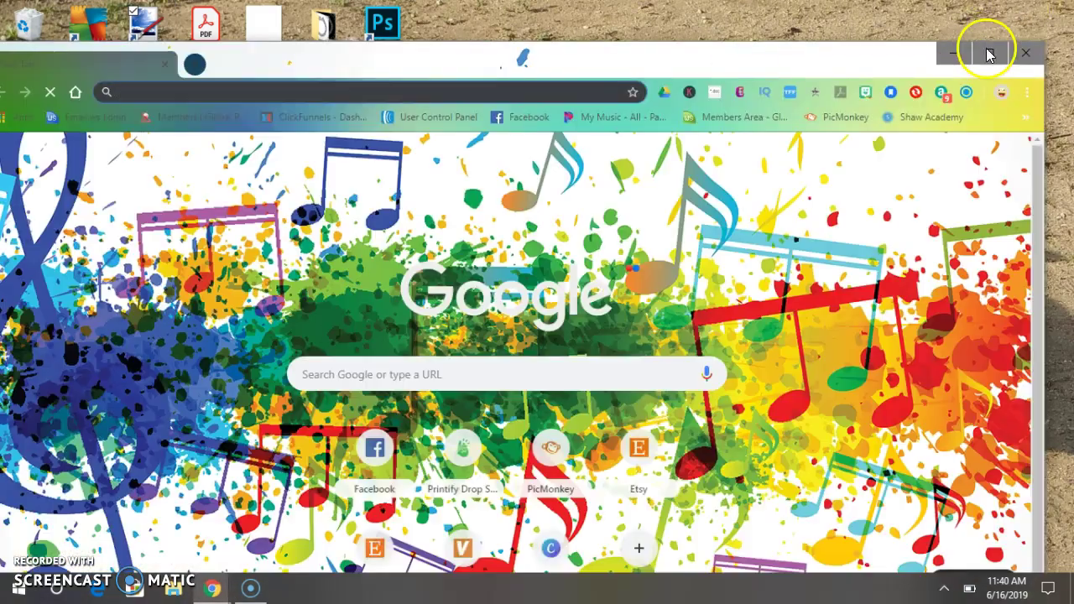
click(990, 53)
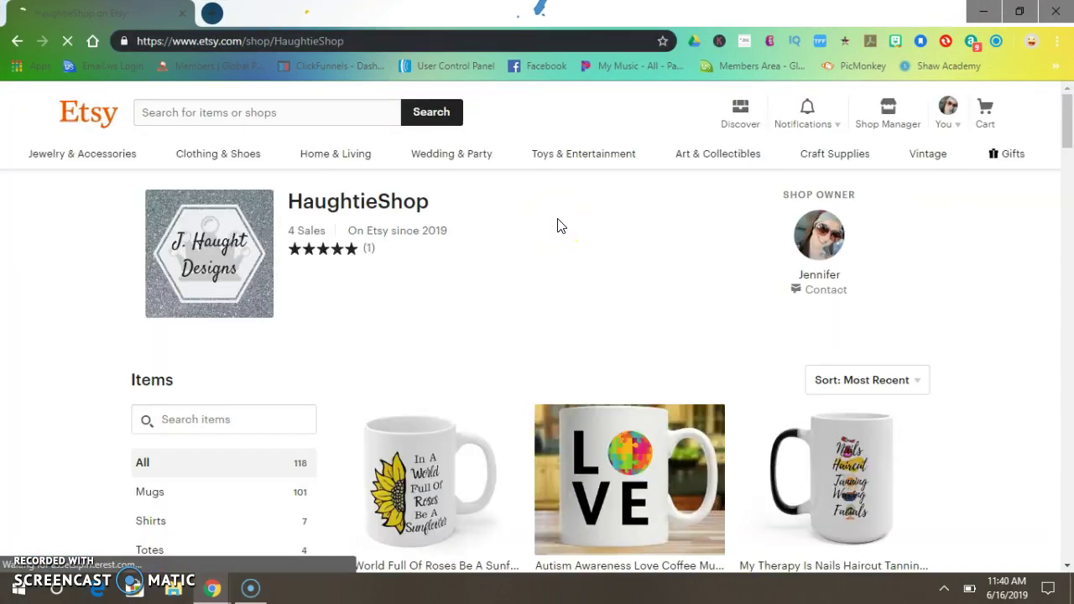
- Open the sunflower mug listing in the Etsy shop and start editing its photos
scroll(547, 211, down, 2)
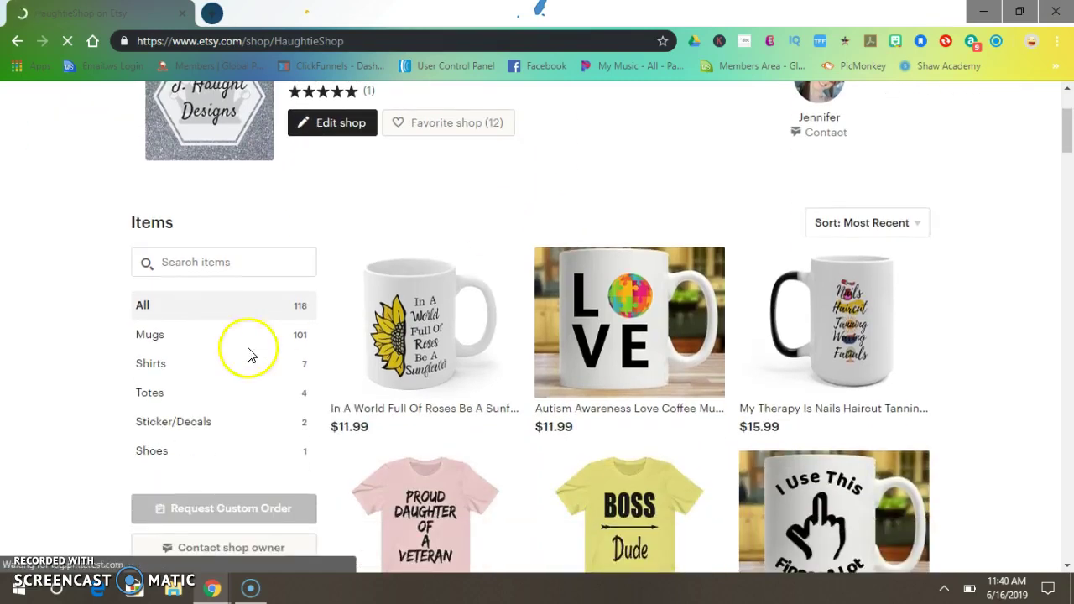
click(394, 364)
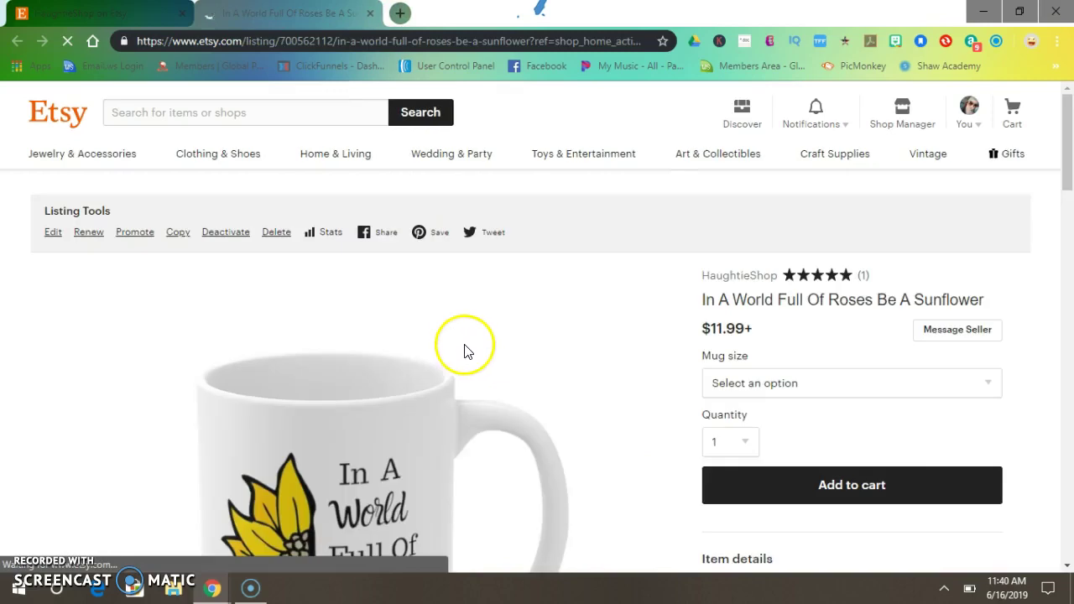
click(54, 235)
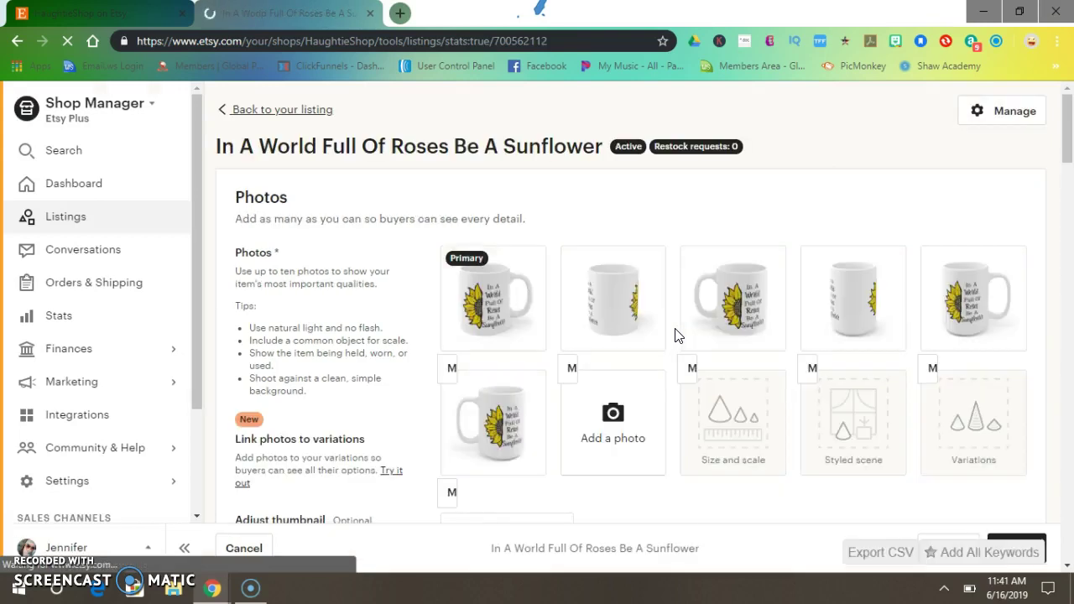
click(601, 427)
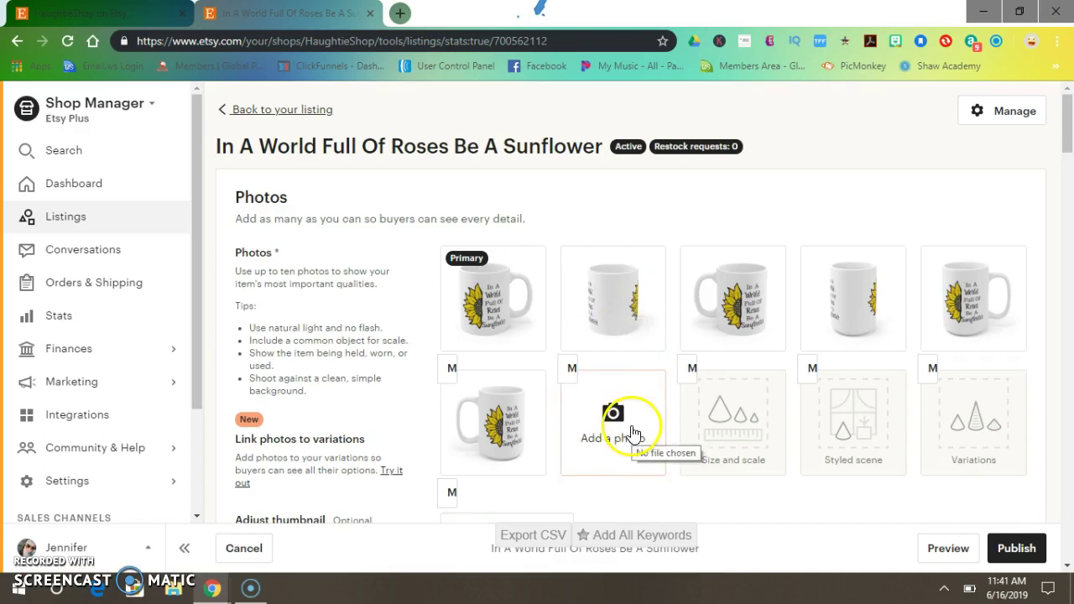
- Upload Sunshine Mug Mockup 1 and 2 from Downloads to the listing photos
click(630, 429)
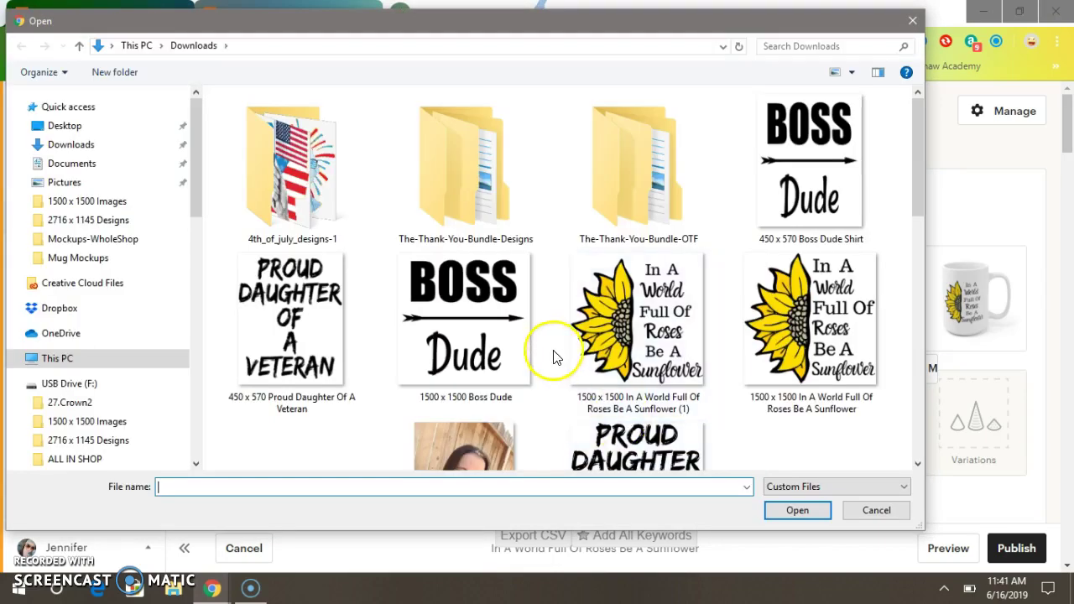
click(119, 144)
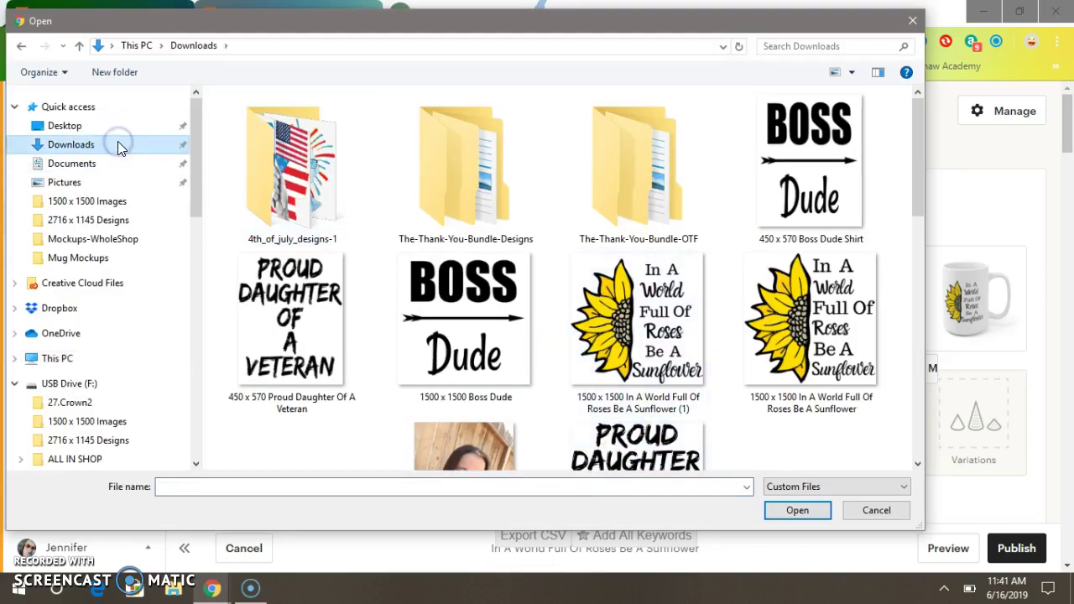
scroll(349, 192, down, 5)
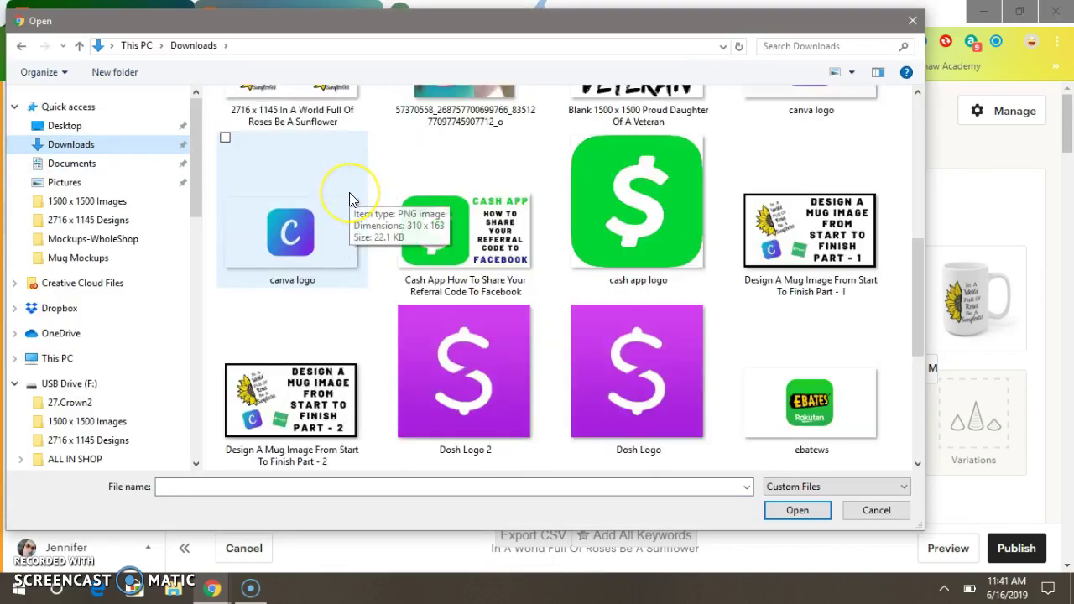
scroll(349, 192, down, 4)
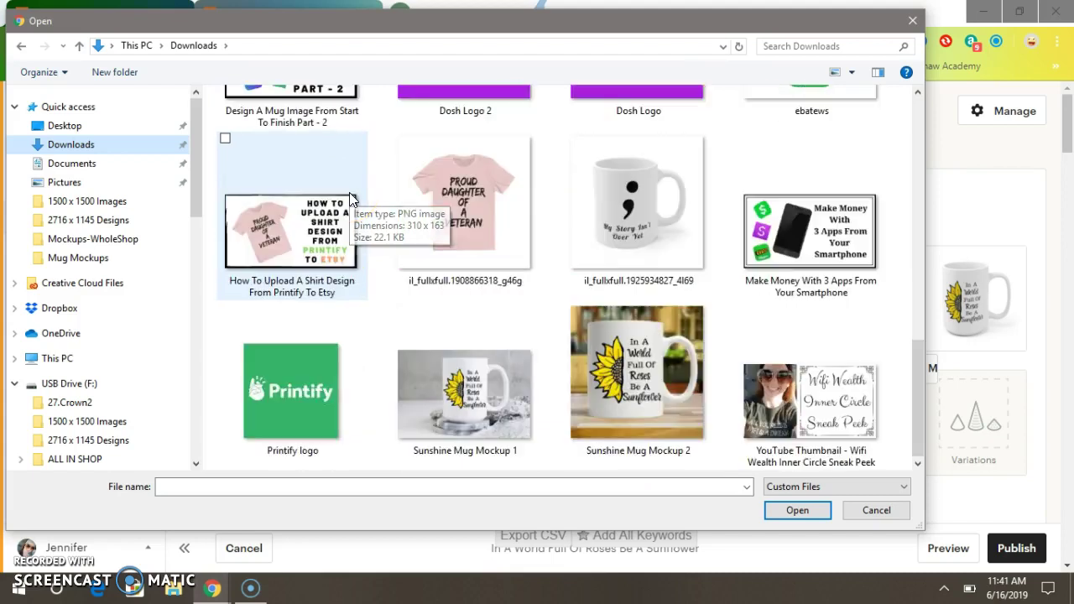
click(446, 333)
ctrl+click(621, 377)
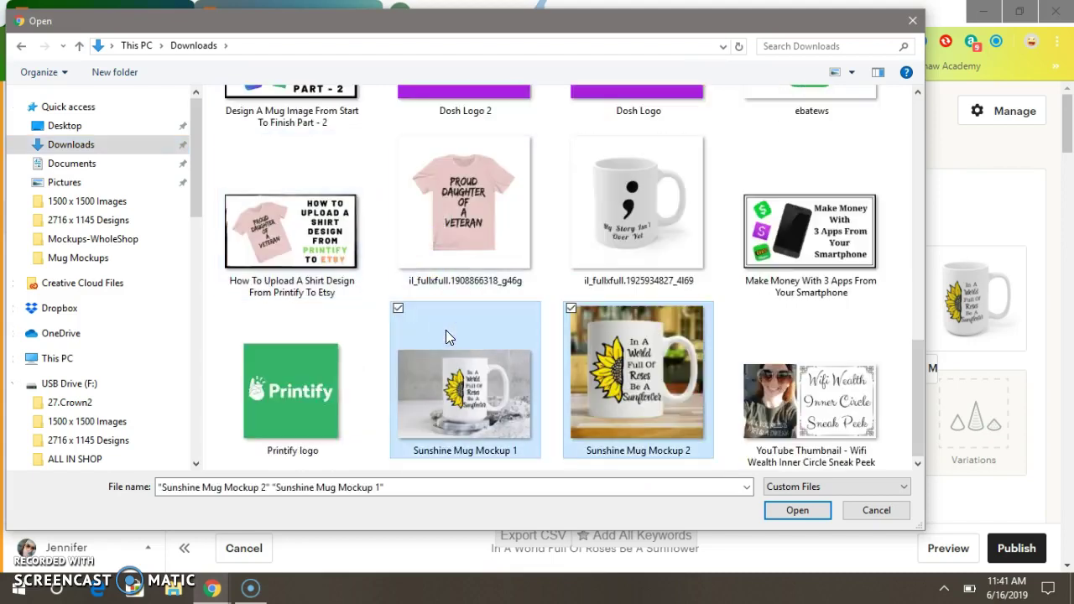
click(780, 510)
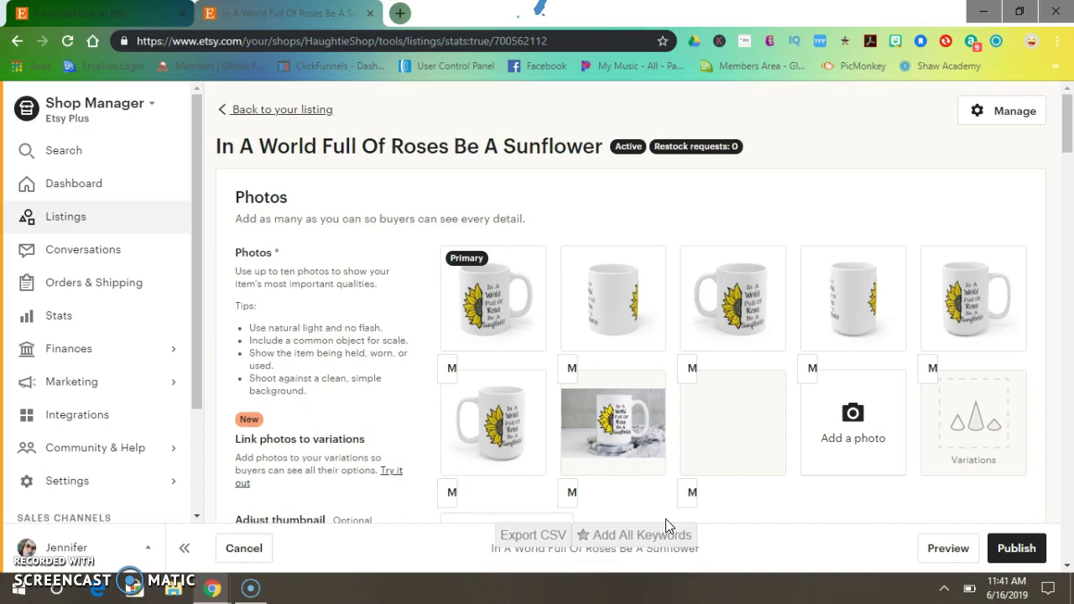
- Drag the kitchen-table mug photo to slot 1 and the stone-background photo to slot 2
drag(735, 405, 509, 270)
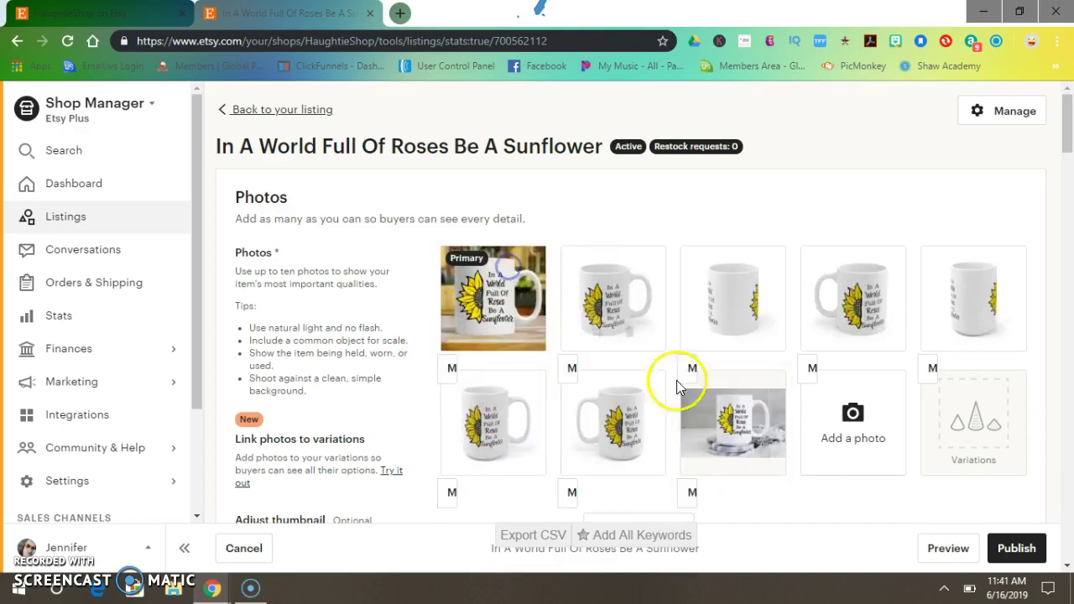
drag(738, 412, 455, 304)
scroll(455, 307, down, 2)
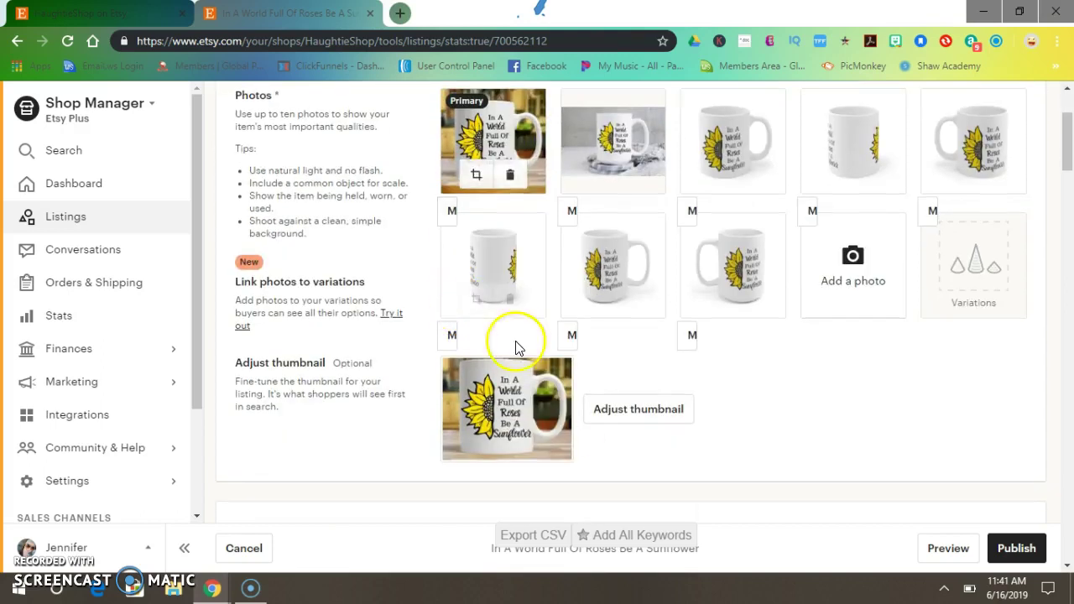
- Zoom the listing thumbnail one step in on the new primary mug photo and save it
click(602, 409)
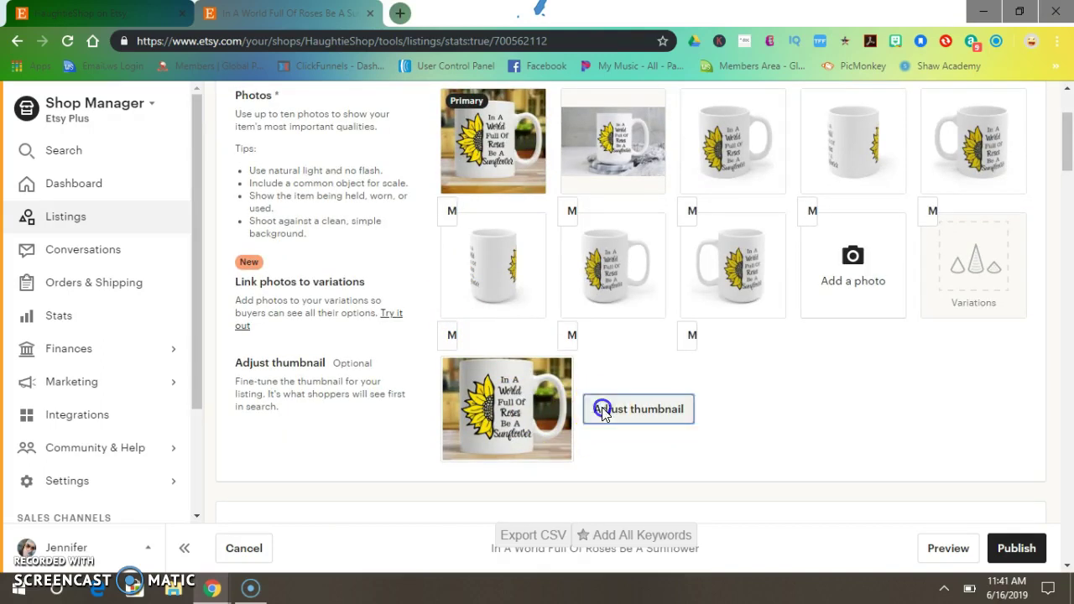
click(631, 489)
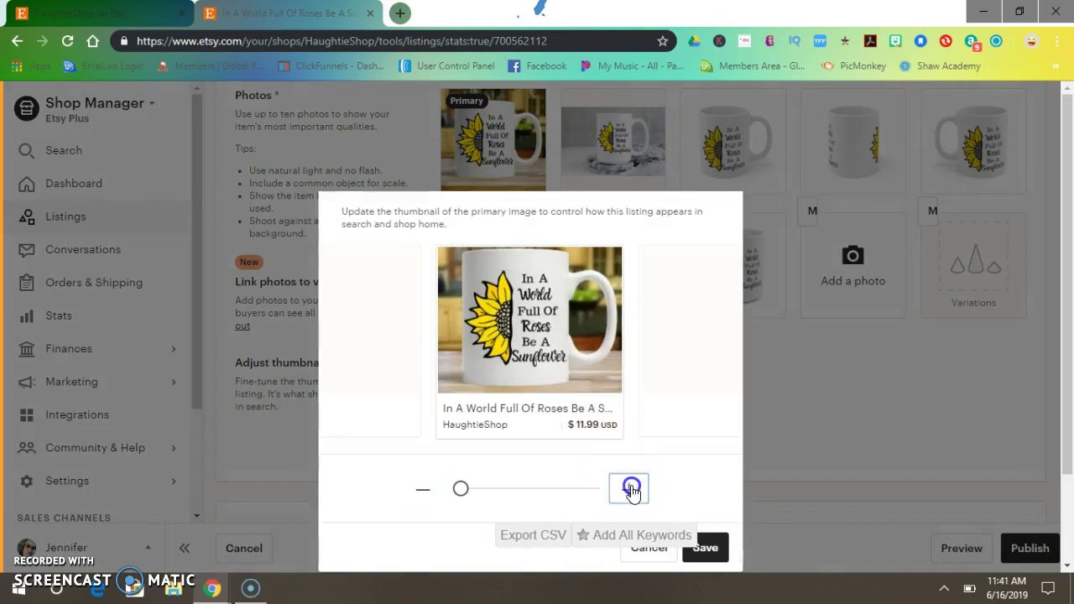
click(631, 491)
click(633, 493)
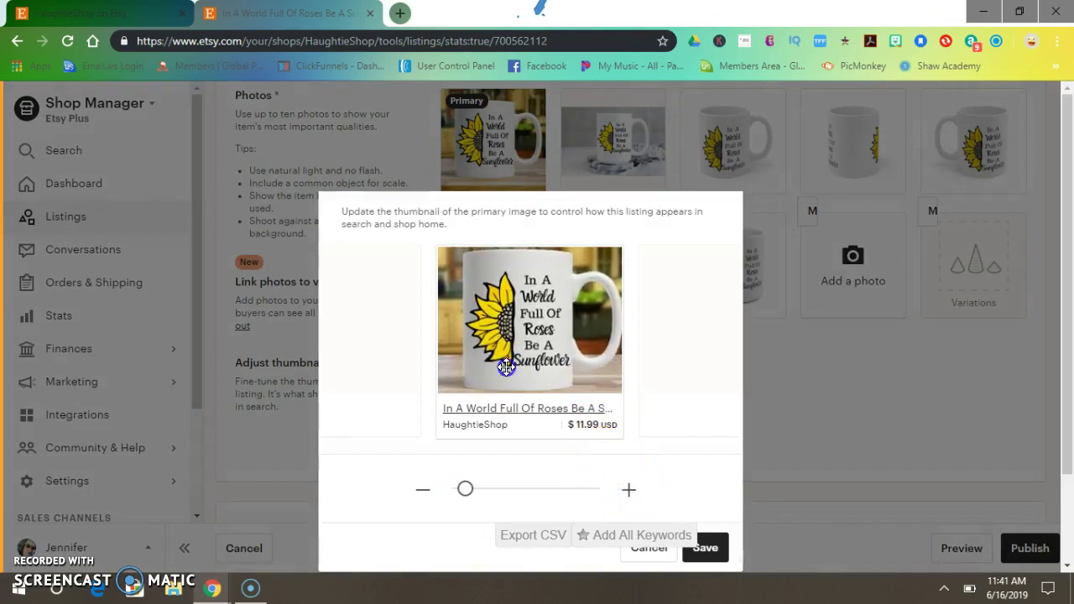
click(412, 495)
click(432, 495)
click(432, 495)
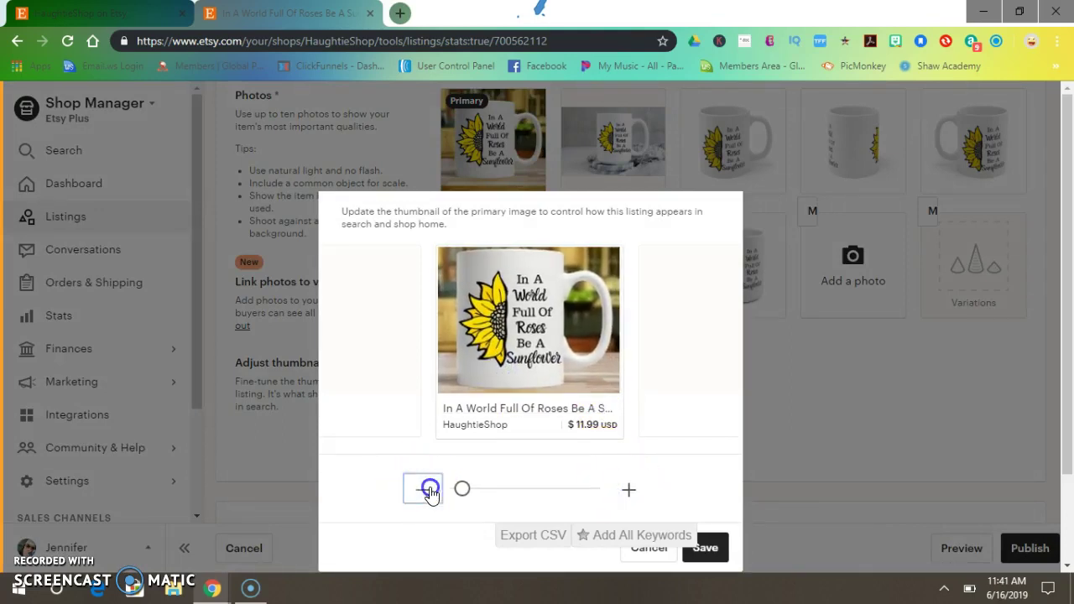
click(631, 491)
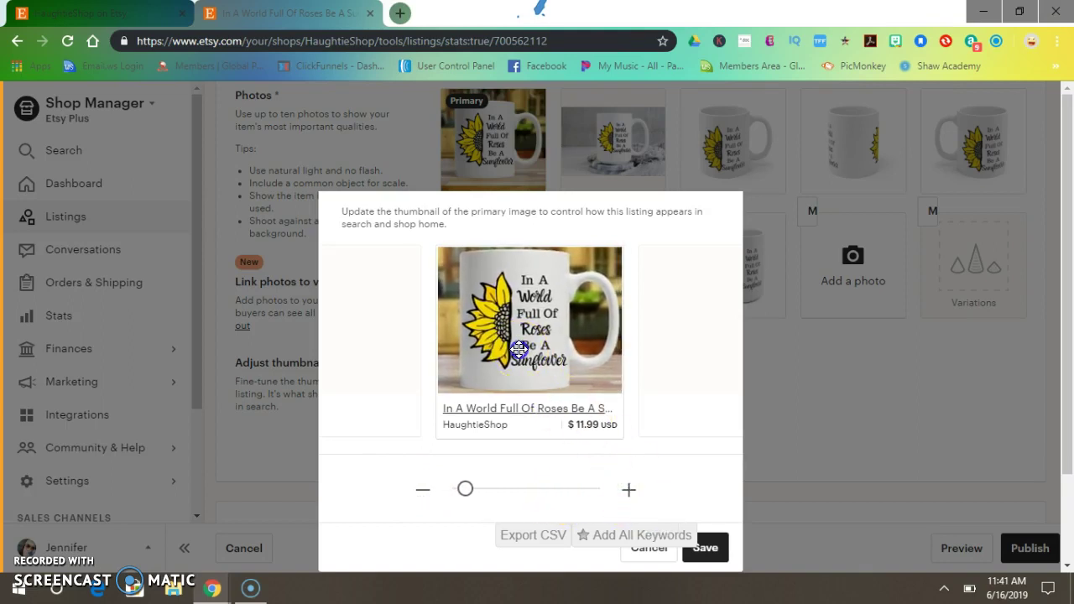
click(713, 547)
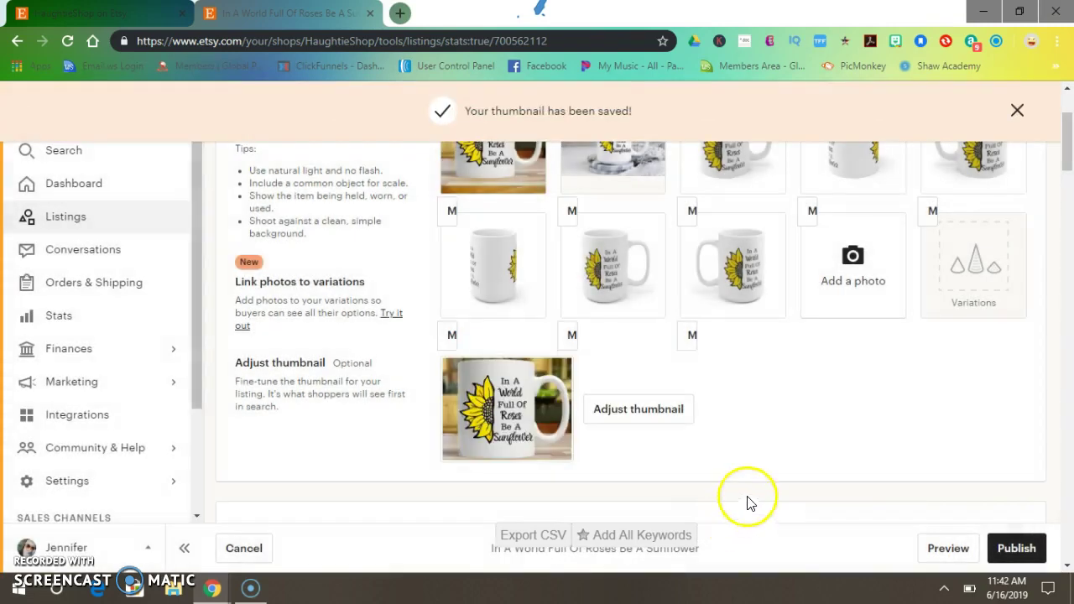
- Publish the listing and scroll its live page to check the new main photo and details
click(1026, 549)
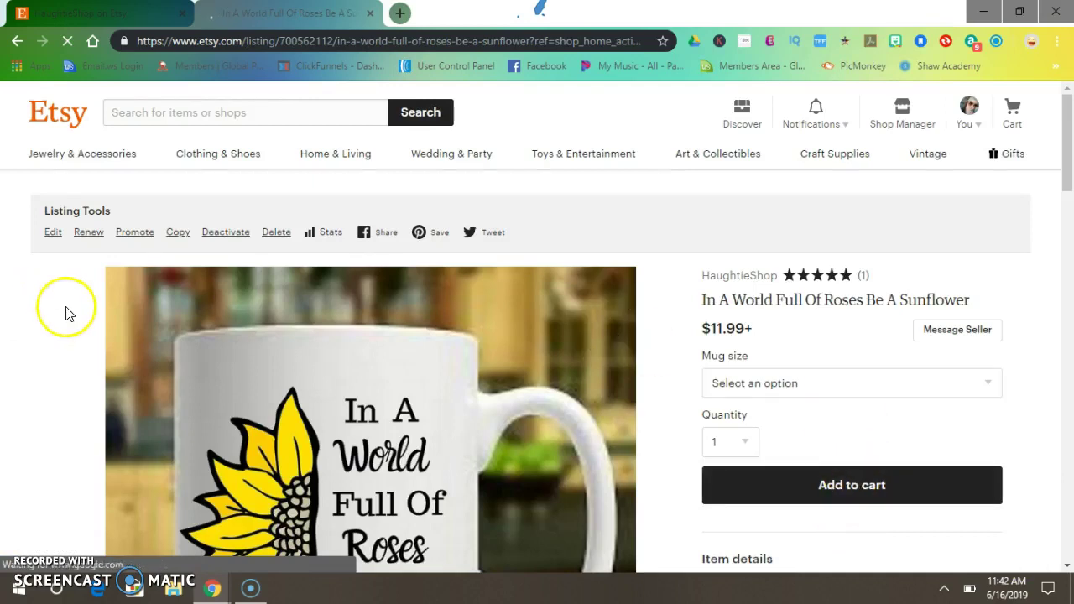
scroll(67, 312, down, 3)
scroll(67, 311, down, 3)
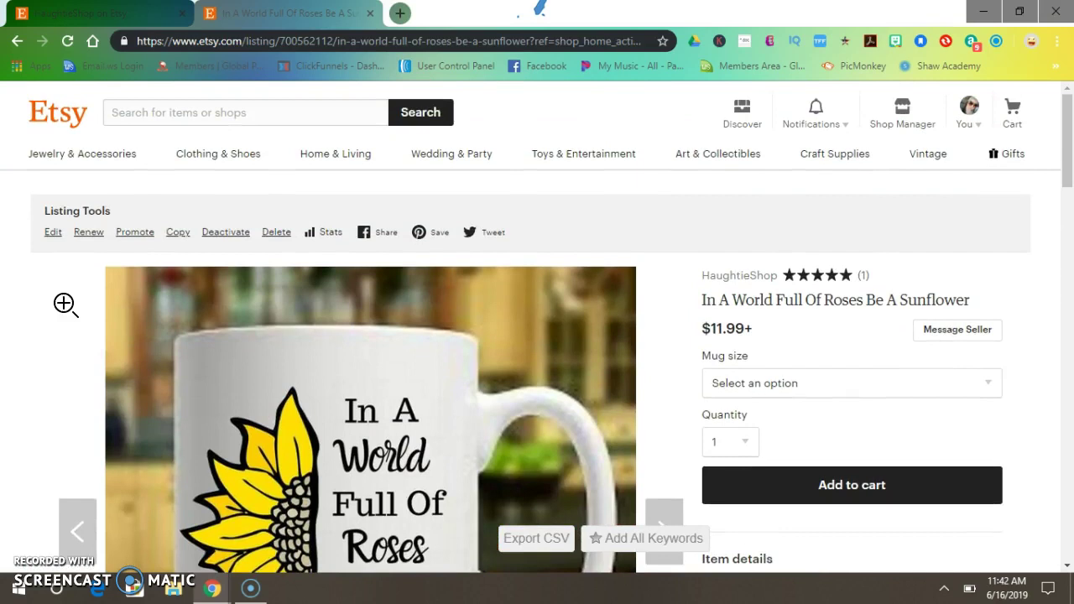
scroll(65, 304, down, 2)
scroll(65, 304, down, 1)
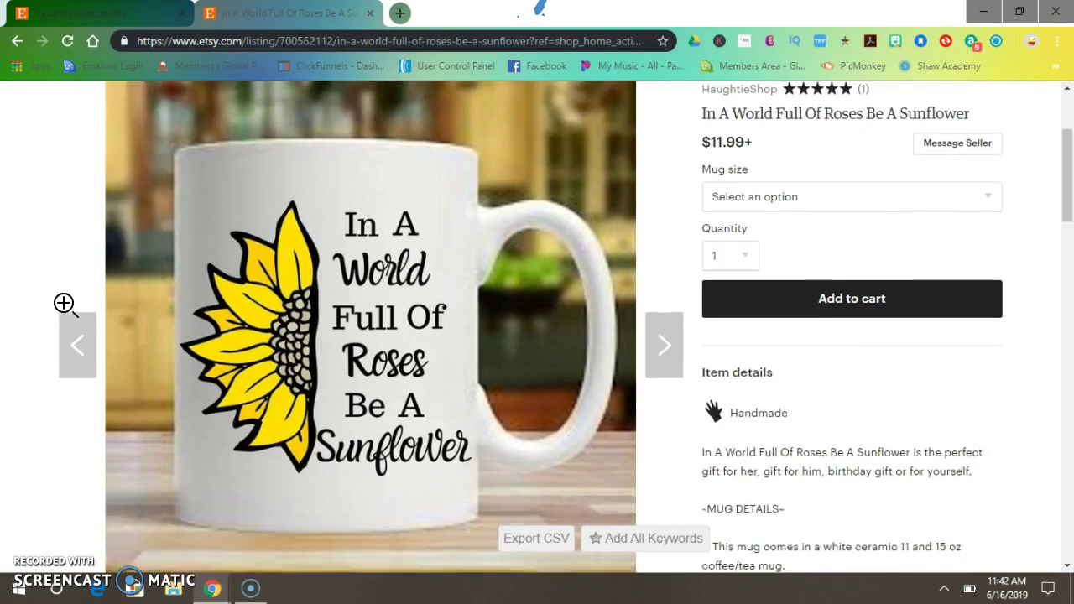